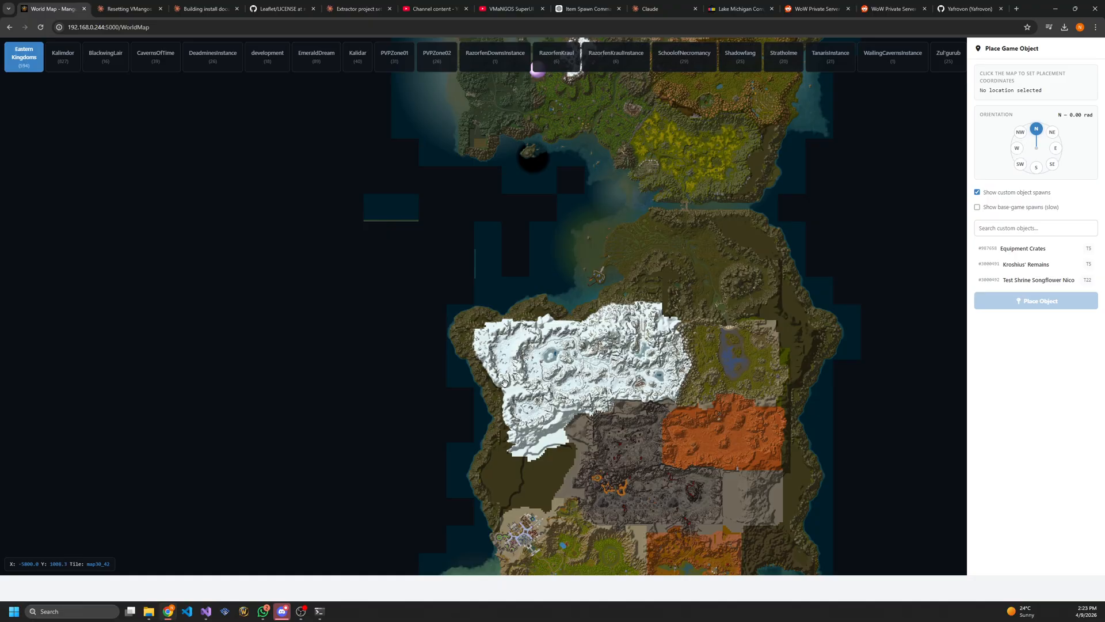
Inspect the shrine spawn on the path beside the Northshire abbey on the Eastern Kingdoms map and highlight its position coordinates
{"action": "left_click_drag", "start_coordinate": [513, 383], "coordinate": [431, 316]}
{"action": "left_click_drag", "start_coordinate": [516, 358], "coordinate": [479, 320]}
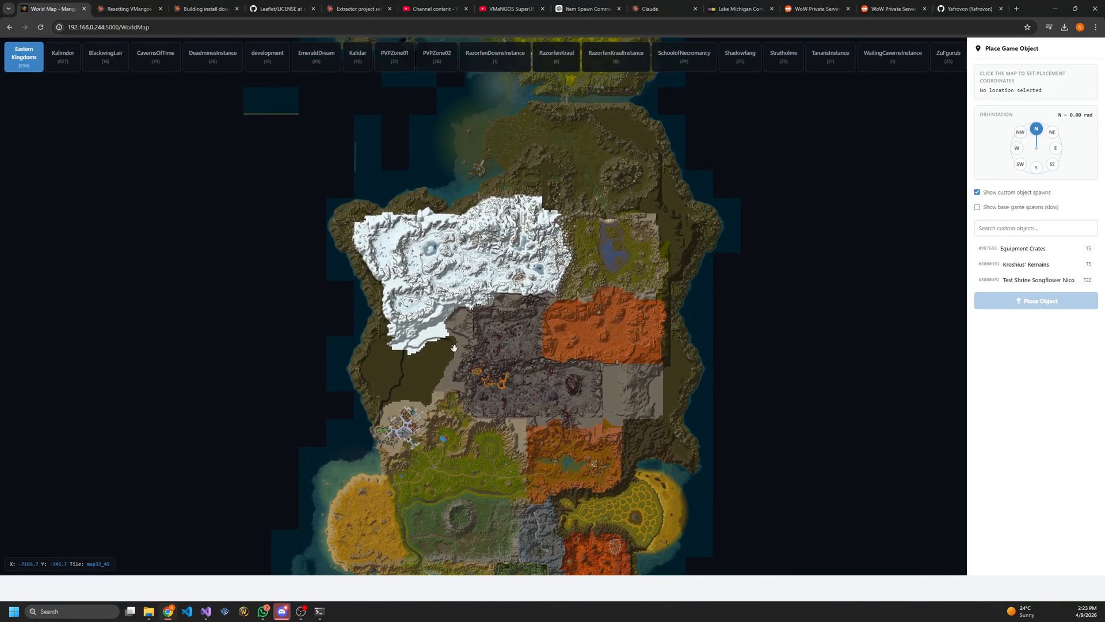
{"action": "scroll", "coordinate": [442, 455], "scroll_direction": "up", "scroll_amount": 1}
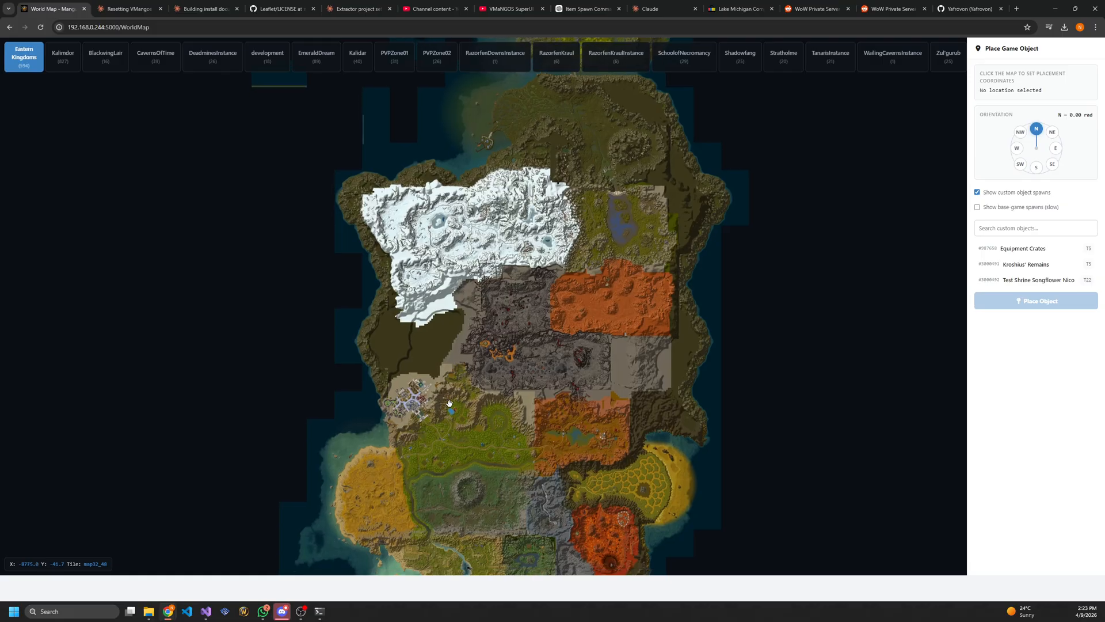
{"action": "scroll", "coordinate": [448, 431], "scroll_direction": "up", "scroll_amount": 3}
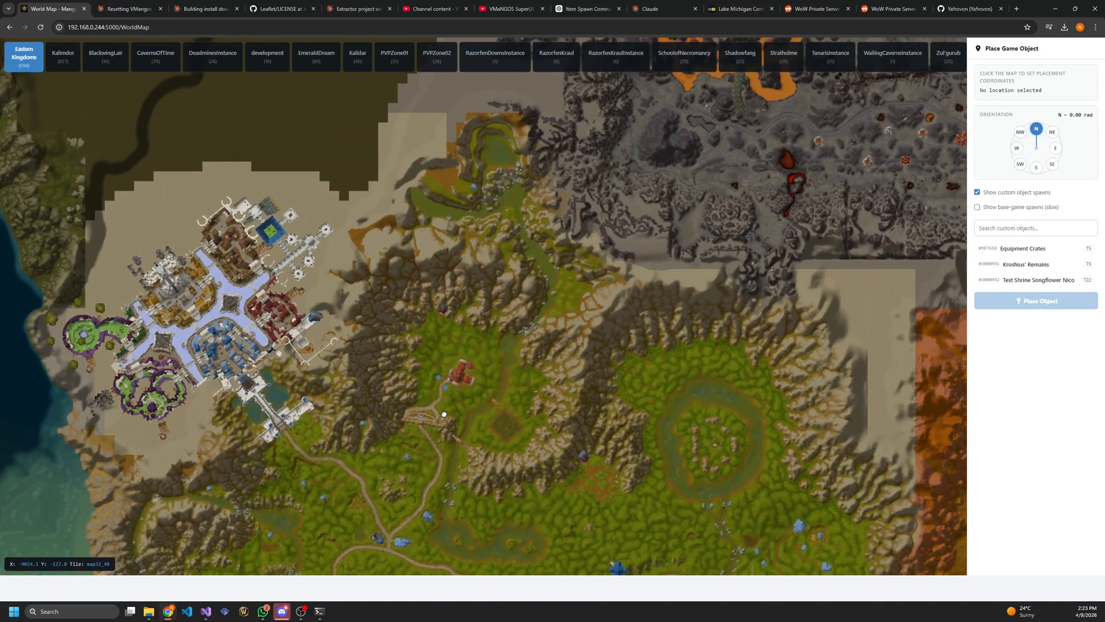
{"action": "left_click_drag", "start_coordinate": [443, 414], "coordinate": [452, 402]}
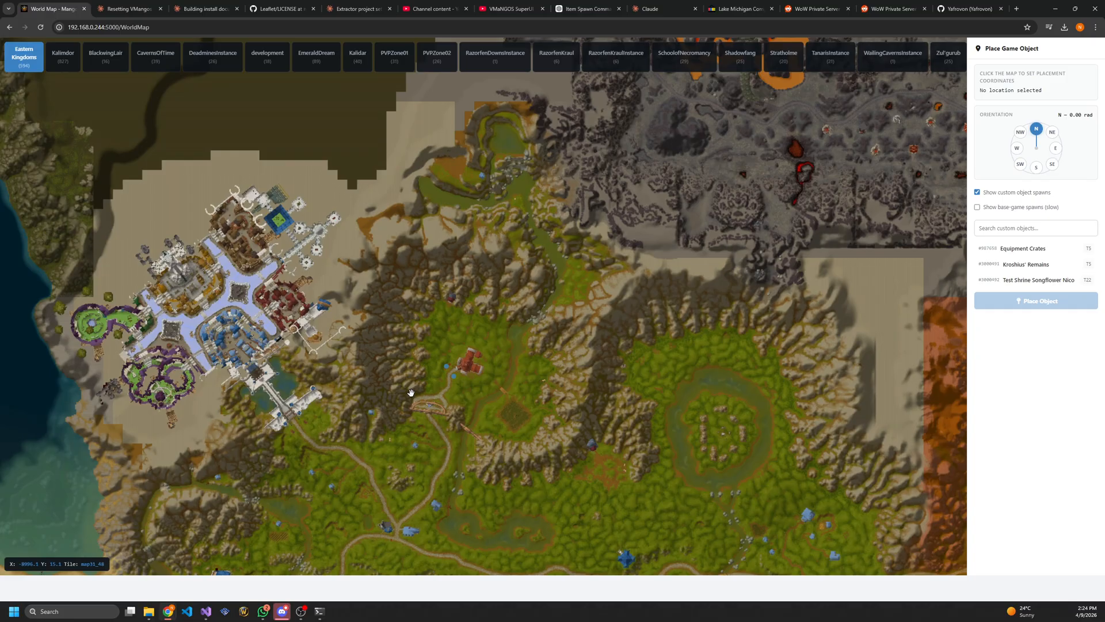
{"action": "scroll", "coordinate": [421, 377], "scroll_direction": "up", "scroll_amount": 3}
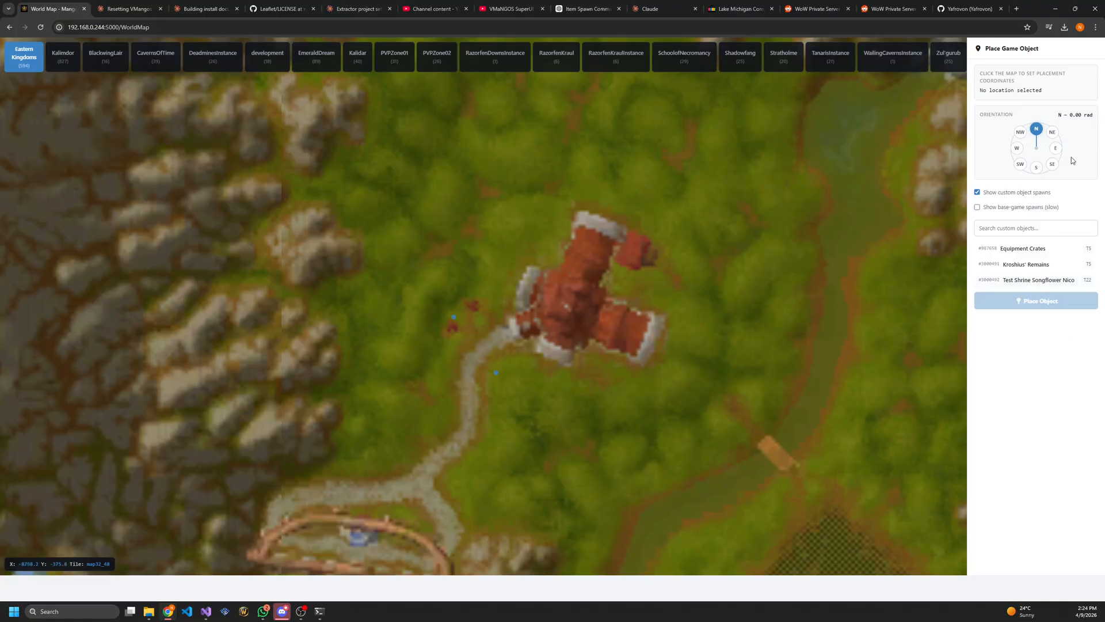
{"action": "left_click", "coordinate": [454, 318]}
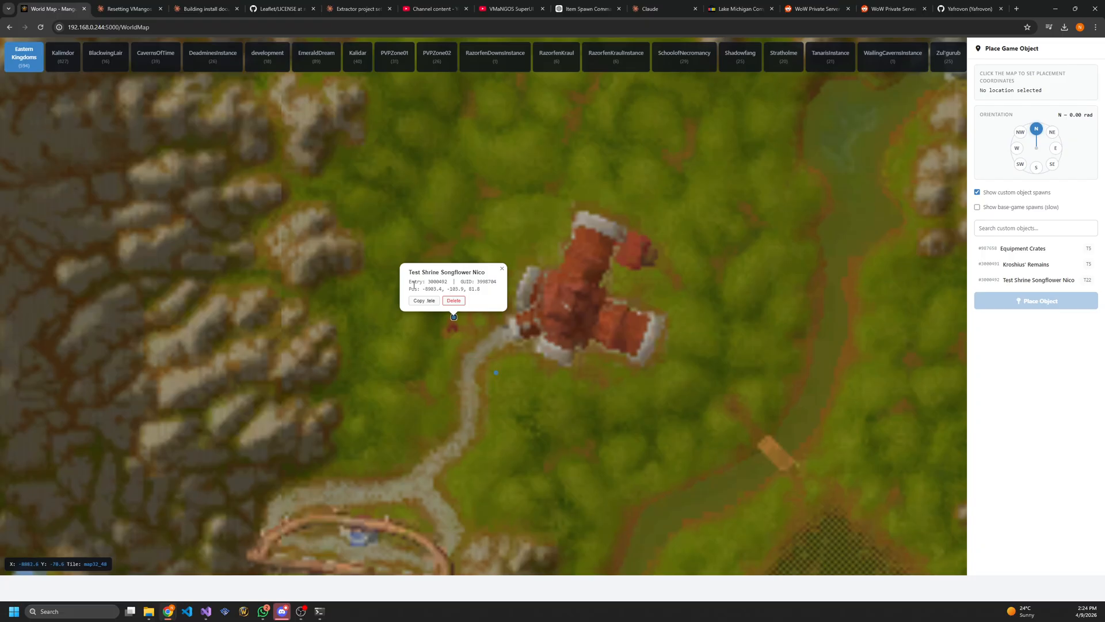
{"action": "left_click_drag", "start_coordinate": [424, 287], "coordinate": [485, 282]}
Delete both Test Shrine Songflower Nico spawns beside the Northshire abbey and confirm each deletion
{"action": "left_click", "coordinate": [498, 373]}
{"action": "left_click", "coordinate": [495, 357]}
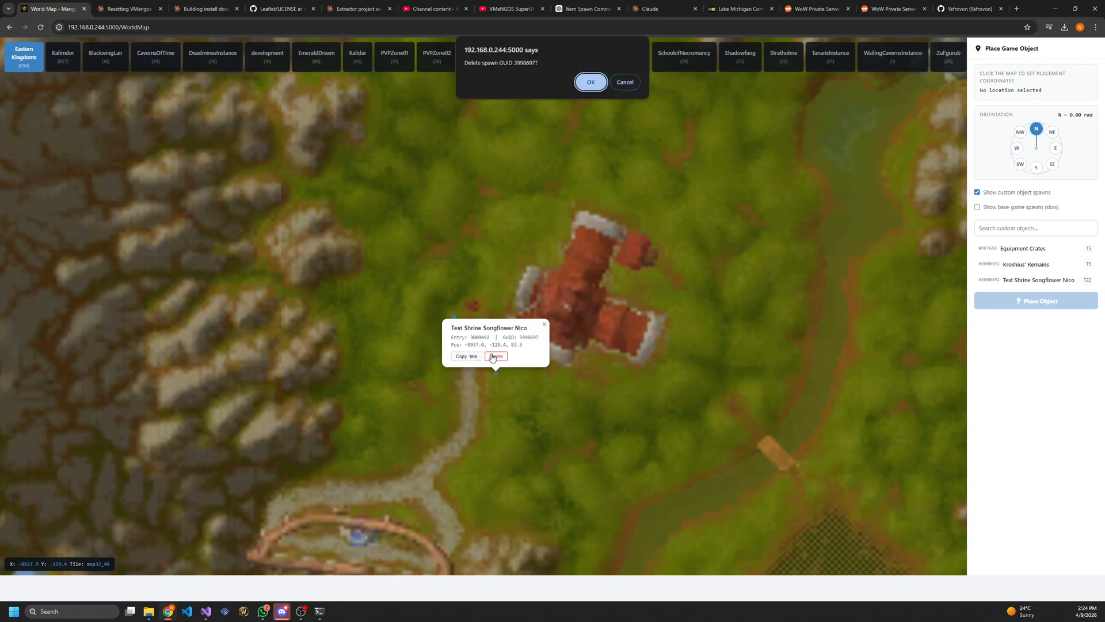
{"action": "left_click", "coordinate": [588, 85]}
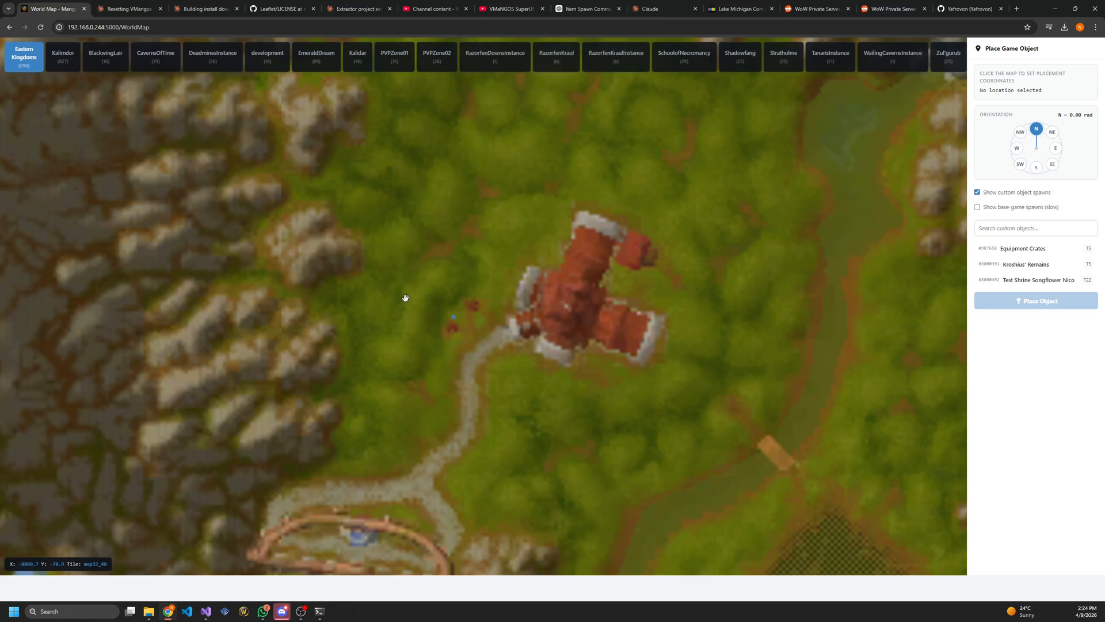
{"action": "left_click", "coordinate": [453, 318]}
{"action": "left_click", "coordinate": [454, 301]}
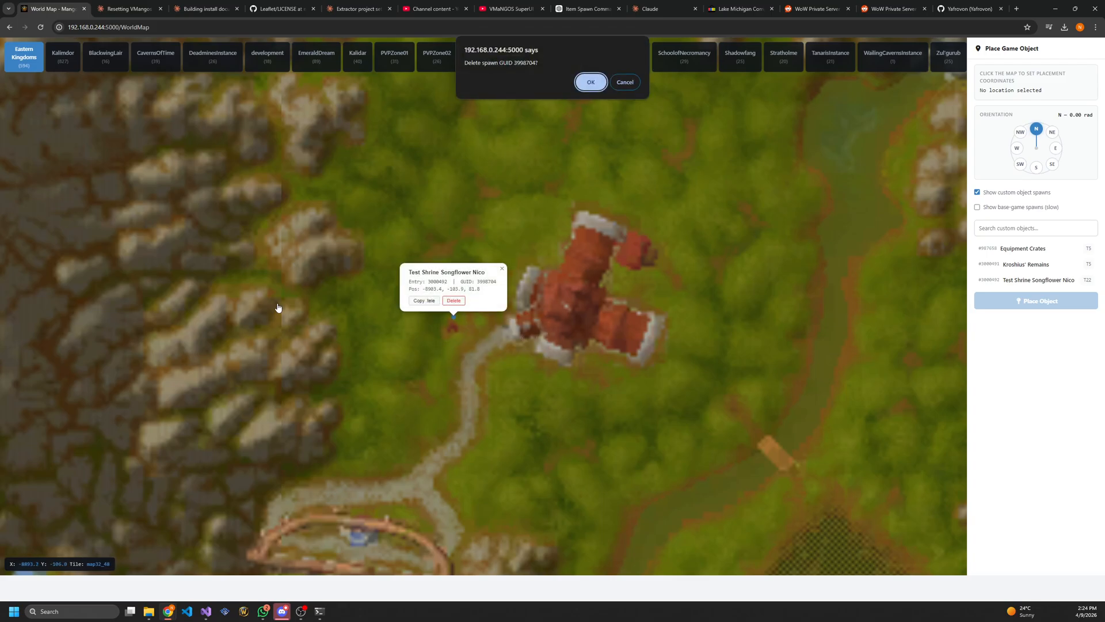
{"action": "left_click", "coordinate": [580, 80]}
Return to the dashboard and restart the world server by stopping and starting it
{"action": "left_click", "coordinate": [9, 27]}
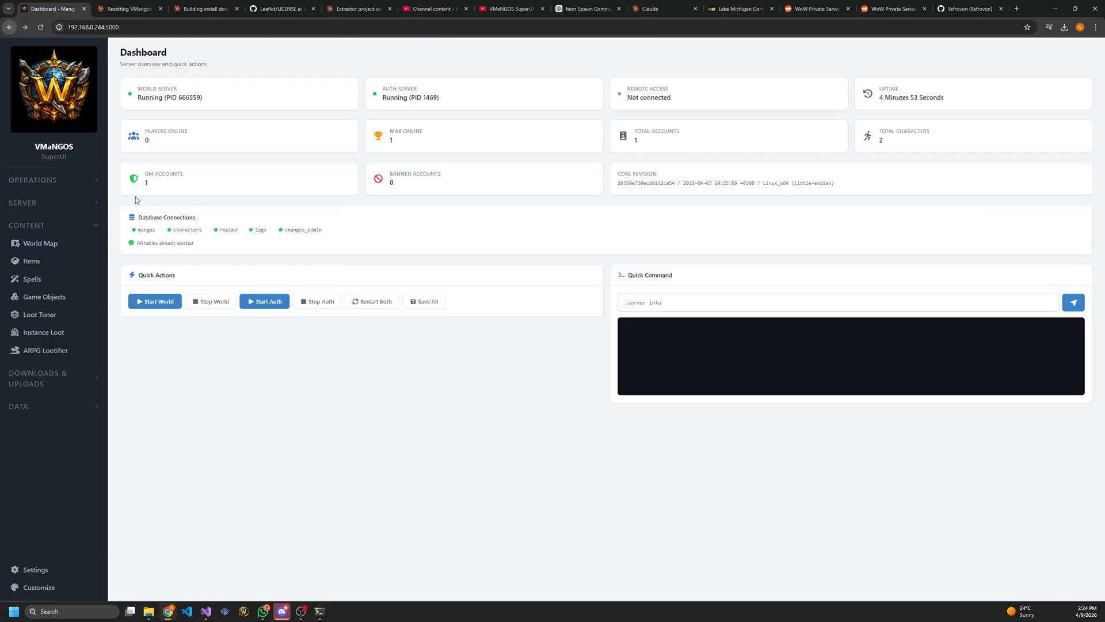
{"action": "left_click", "coordinate": [195, 302]}
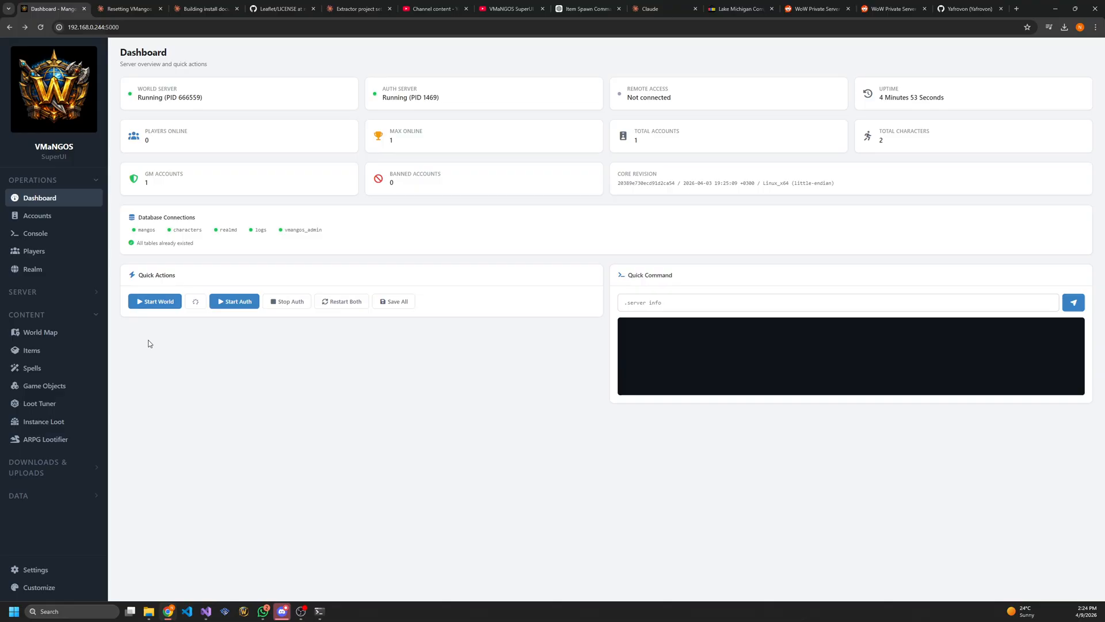
{"action": "left_click", "coordinate": [157, 303]}
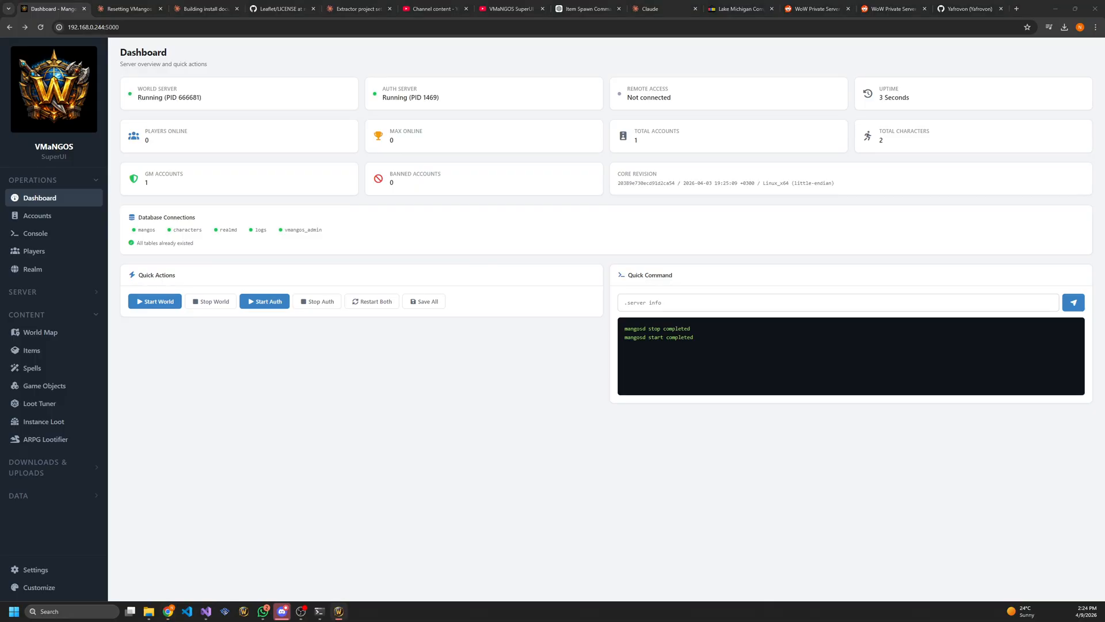
Switch to World of Warcraft, enter the account password, log in and enter the world with the selected character
{"action": "key", "text": "alt+Tab"}
{"action": "key", "text": "alt+Tab"}
{"action": "key", "text": "alt+Tab"}
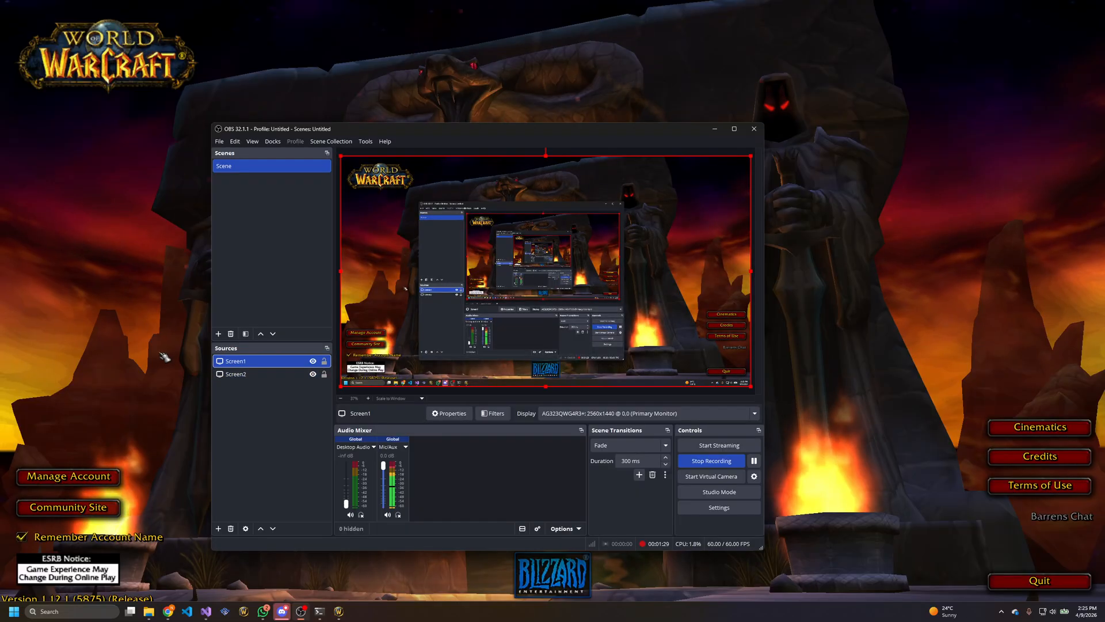
{"action": "left_click", "coordinate": [164, 355]}
{"action": "type", "text": "**"}
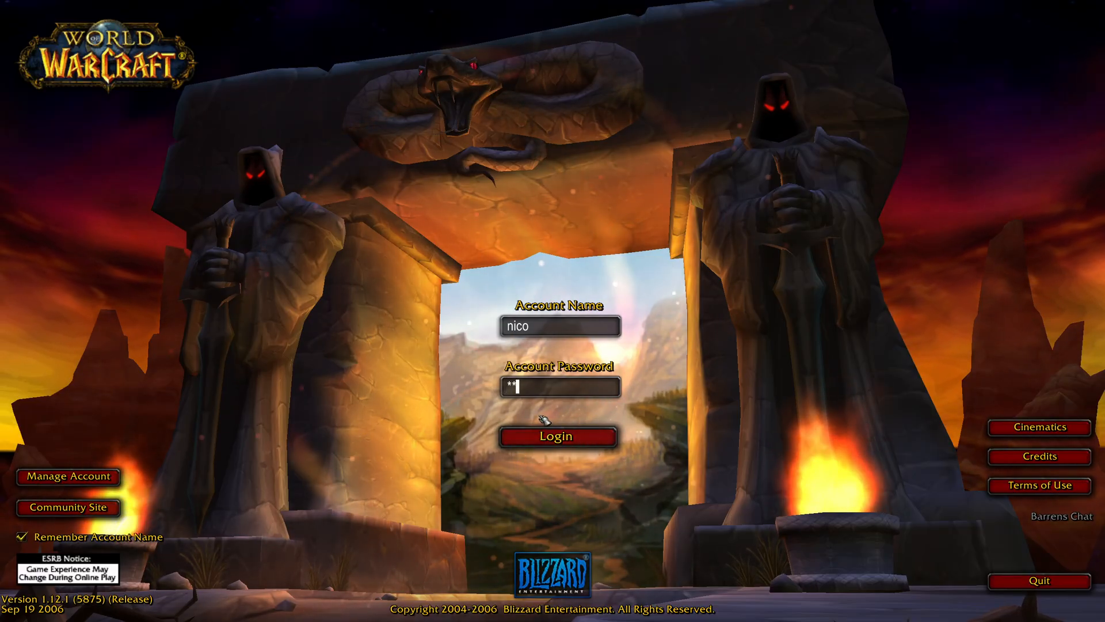
{"action": "key", "text": "Return"}
{"action": "key", "text": "Return"}
{"action": "type", "text": "***"}
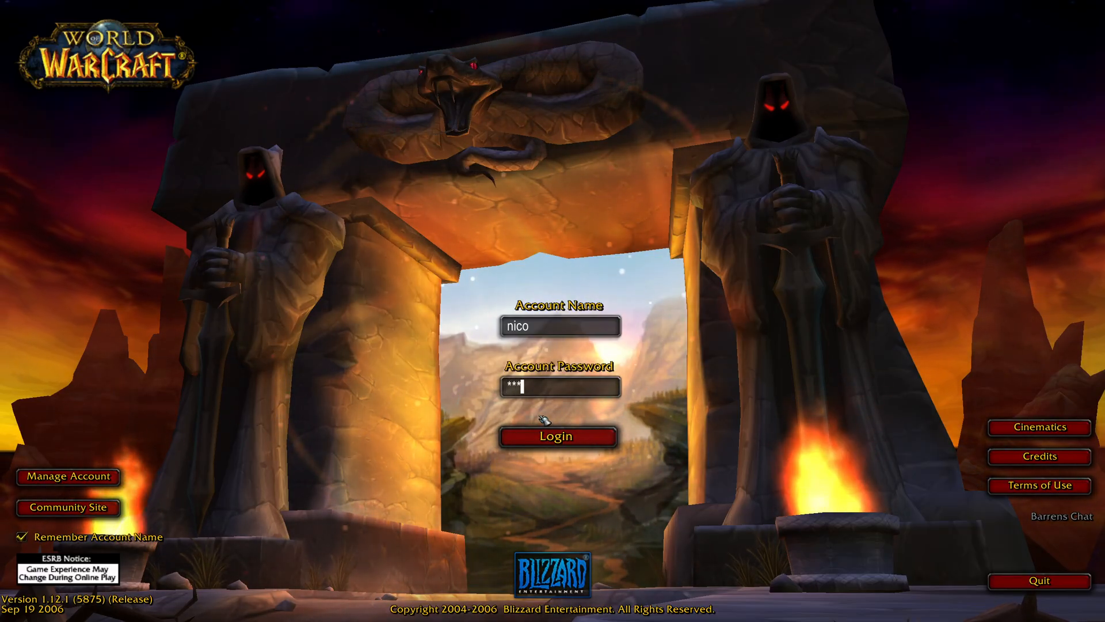
{"action": "key", "text": "Return"}
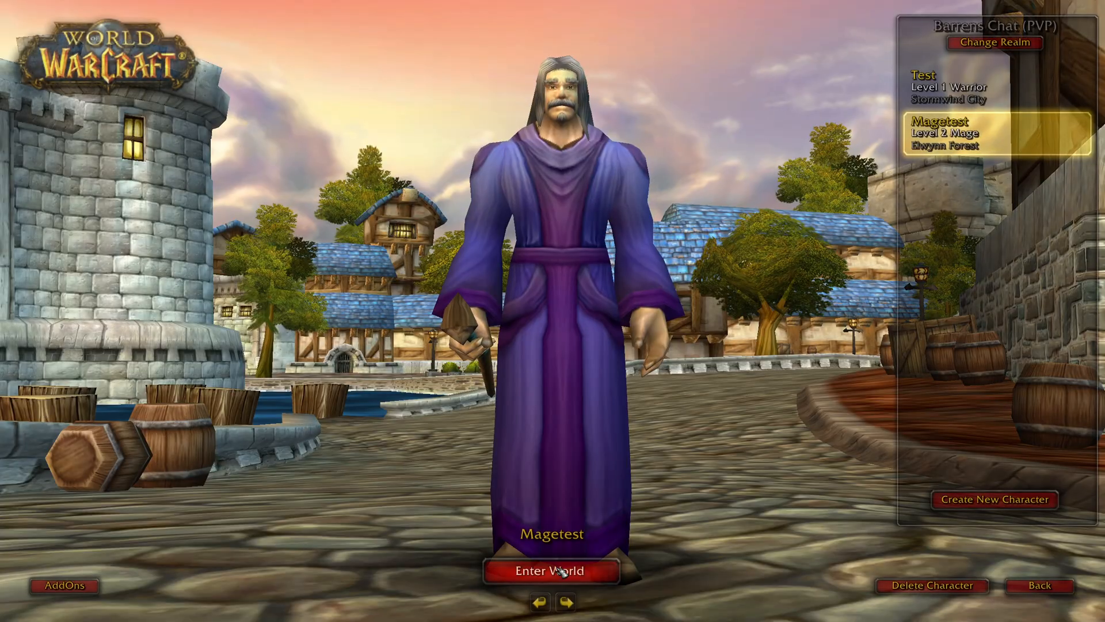
{"action": "left_click", "coordinate": [567, 561]}
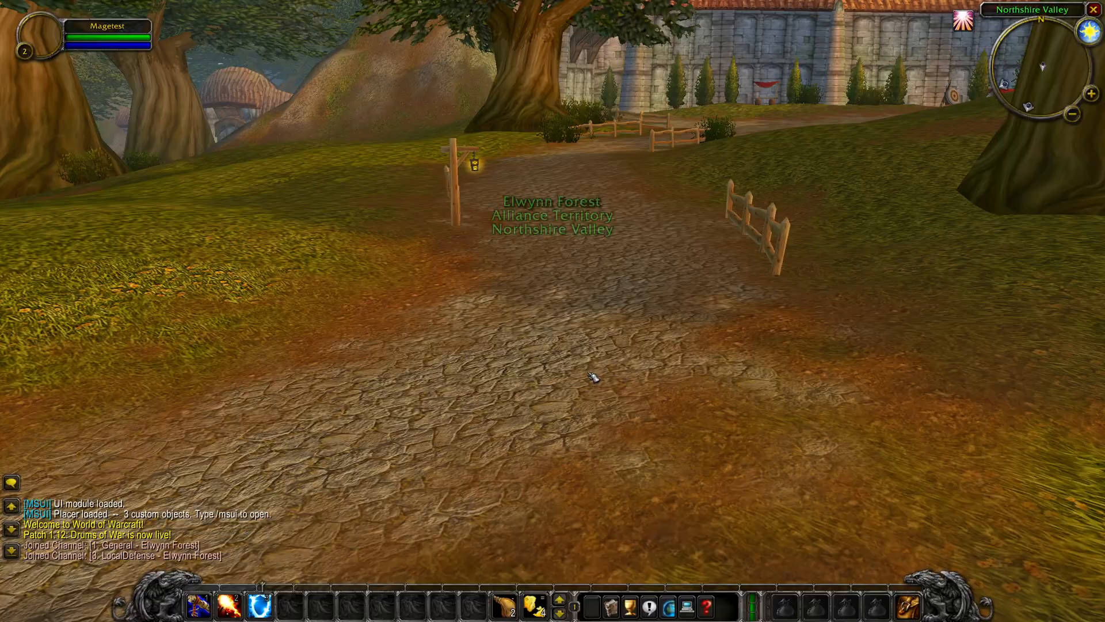
Look around the path in Northshire Valley for the deleted shrines and exit the game
{"action": "left_click_drag", "start_coordinate": [614, 297], "coordinate": [863, 303]}
{"action": "left_click_drag", "start_coordinate": [565, 288], "coordinate": [621, 289]}
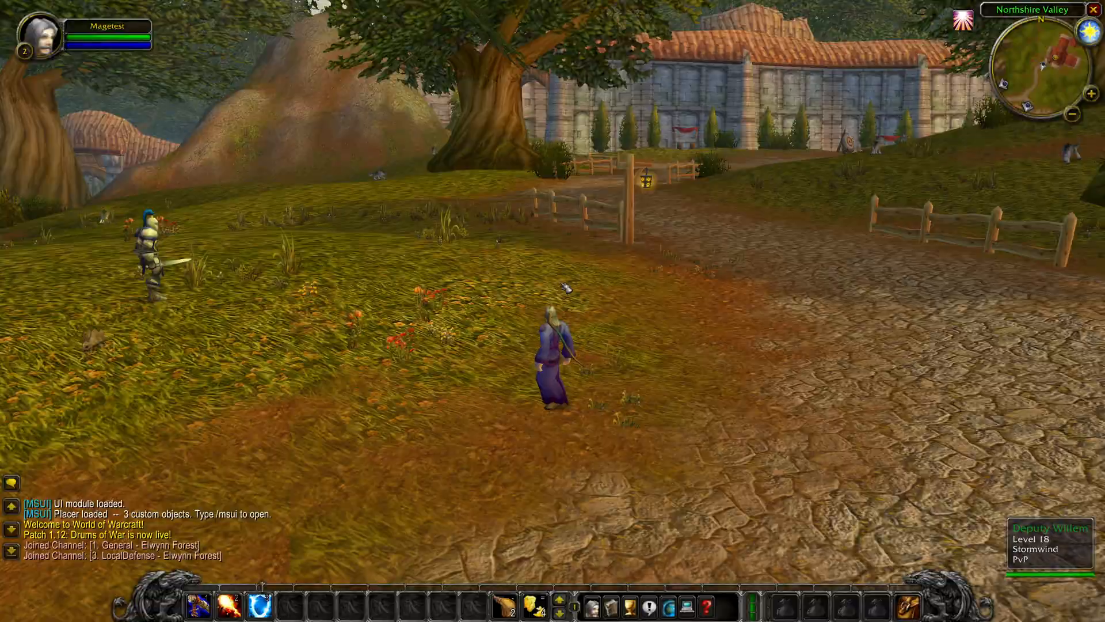
{"action": "left_click_drag", "start_coordinate": [528, 269], "coordinate": [426, 276]}
{"action": "key", "text": "w"}
{"action": "key", "text": "Escape"}
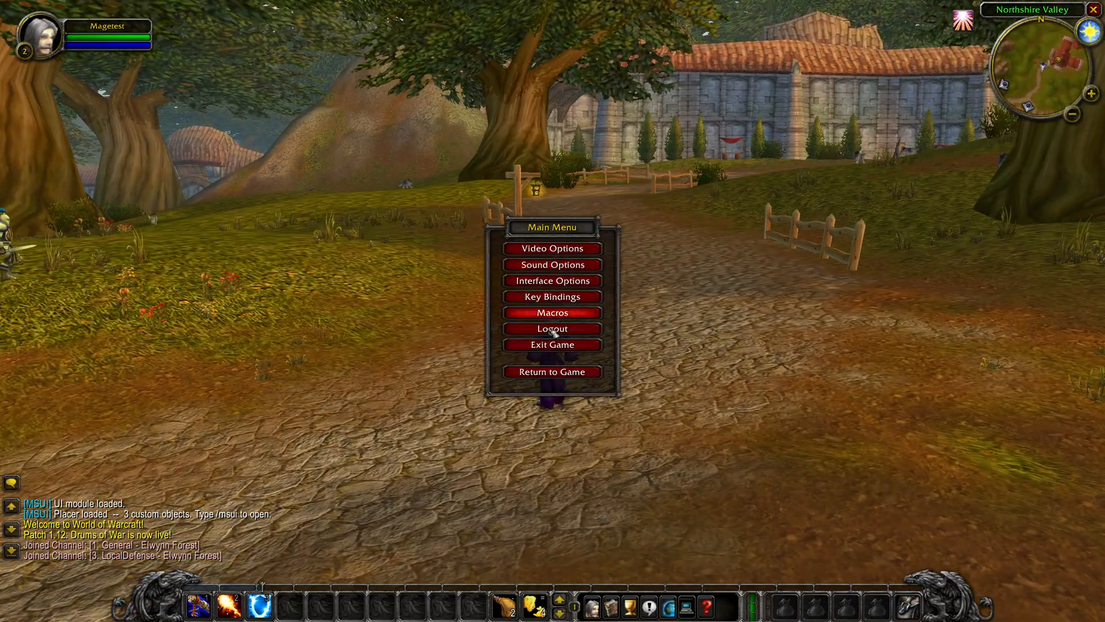
{"action": "left_click", "coordinate": [556, 349]}
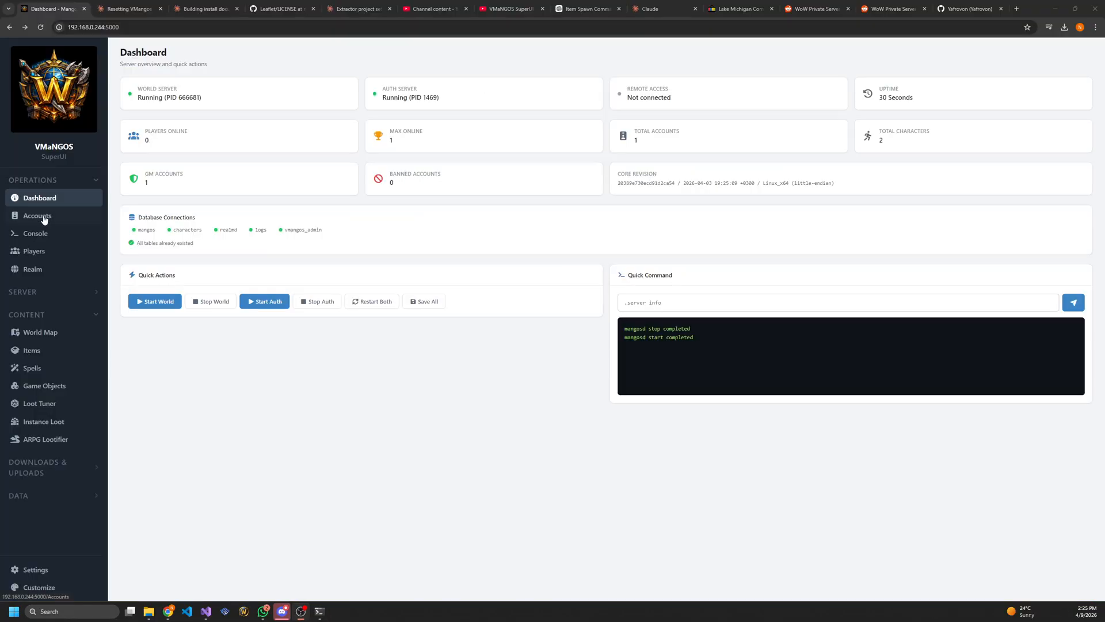
On the world map, place a Test Shrine Songflower Nico beside the Northshire abbey at X -8933.1, Y -132.6, facing NW
{"action": "left_click", "coordinate": [41, 332]}
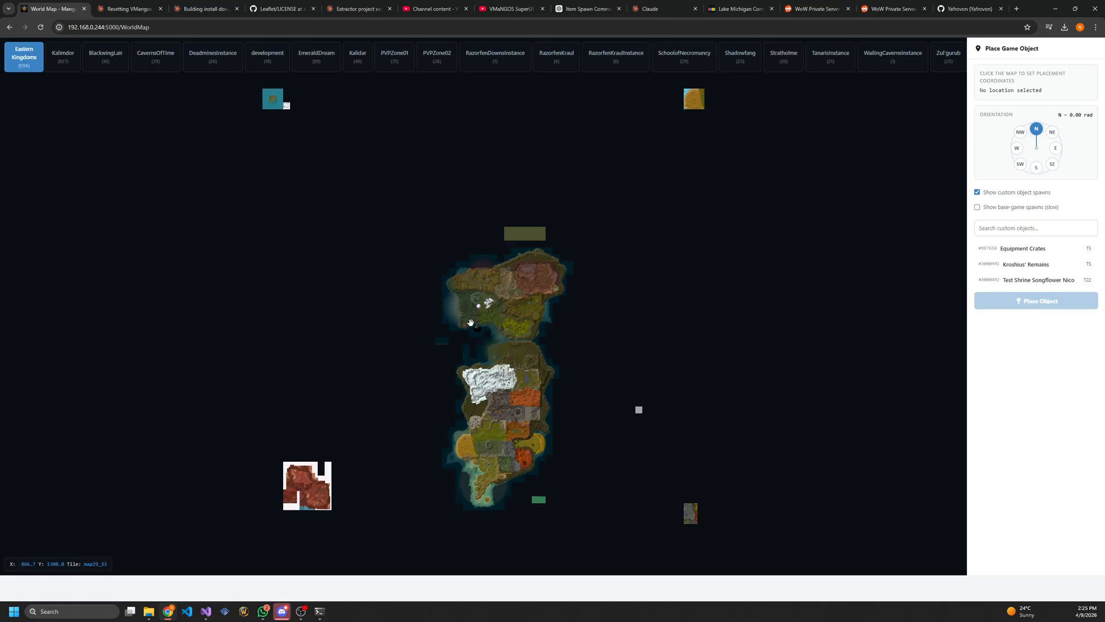
{"action": "scroll", "coordinate": [487, 426], "scroll_direction": "up", "scroll_amount": 5}
{"action": "left_click_drag", "start_coordinate": [259, 267], "coordinate": [499, 390]}
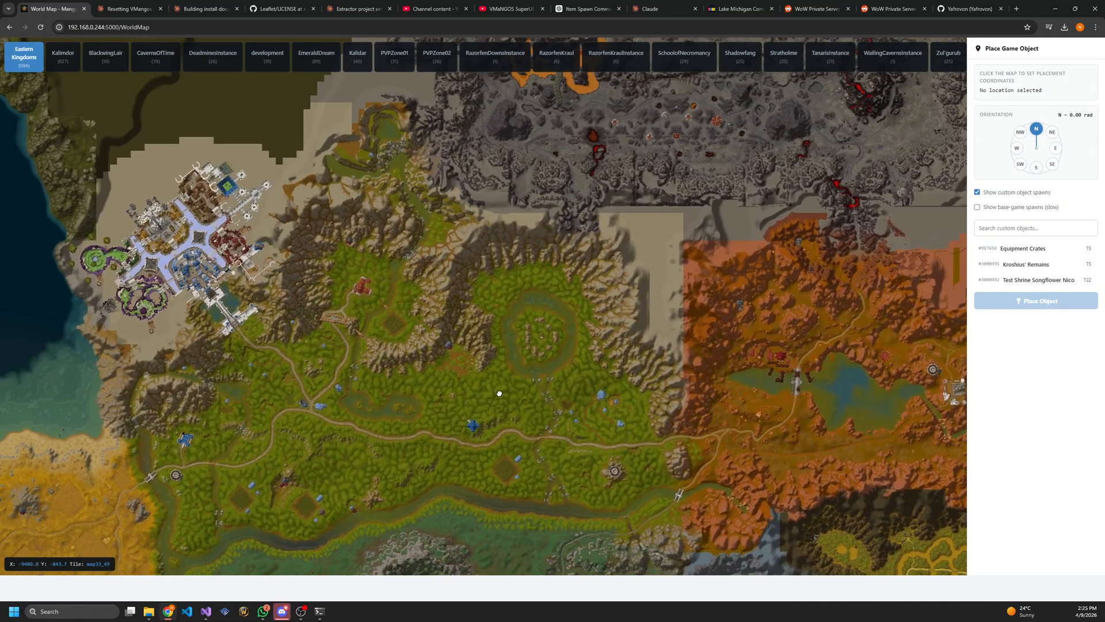
{"action": "scroll", "coordinate": [334, 289], "scroll_direction": "up", "scroll_amount": 2}
{"action": "scroll", "coordinate": [399, 306], "scroll_direction": "up", "scroll_amount": 1}
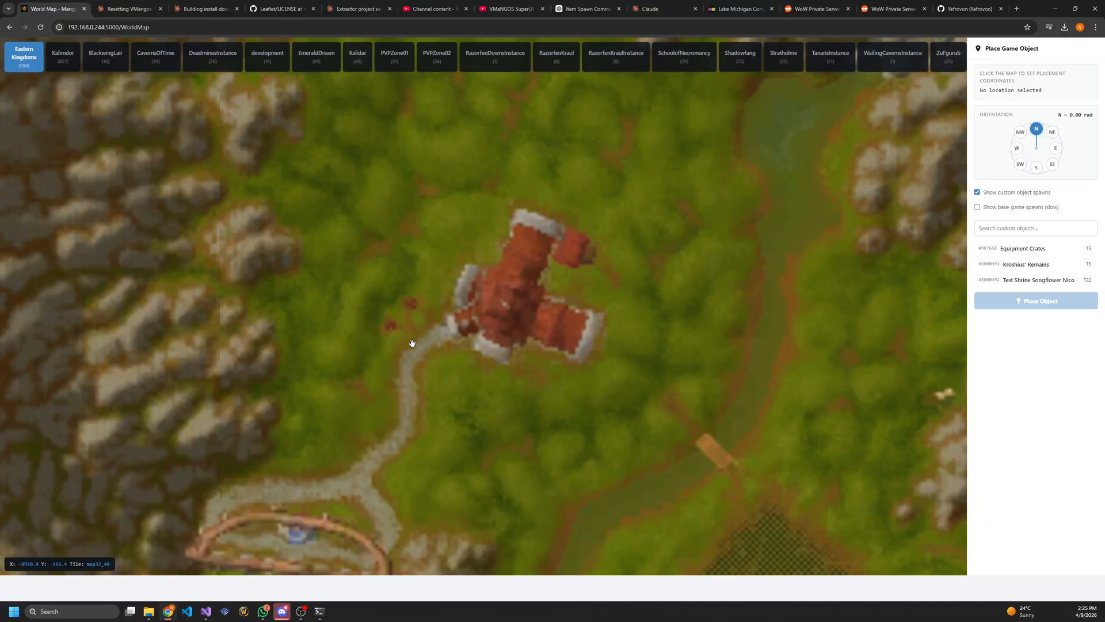
{"action": "left_click_drag", "start_coordinate": [415, 343], "coordinate": [415, 296]}
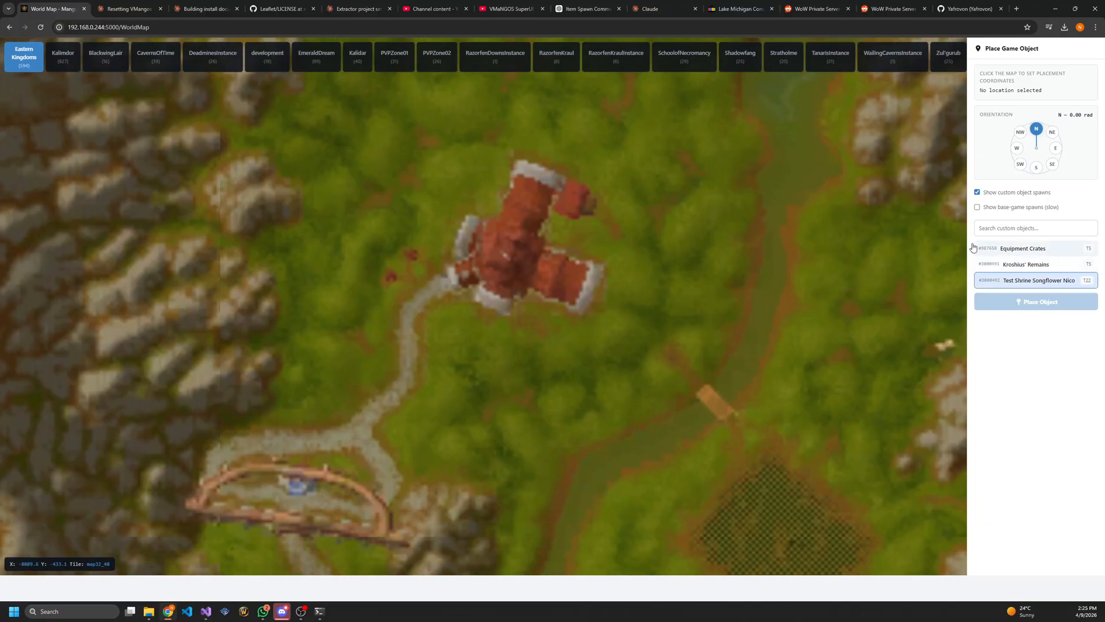
{"action": "left_click", "coordinate": [440, 316]}
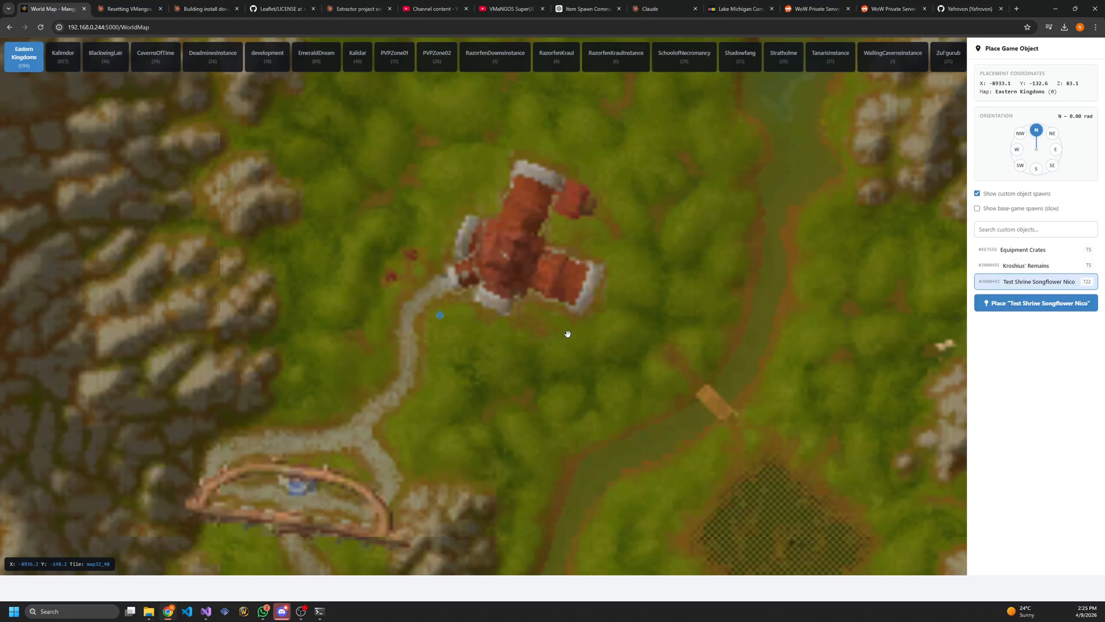
{"action": "left_click", "coordinate": [1020, 134]}
Place more shrines at X -8924.5, Y -100.3 facing SE, and at X -8929.4, Y -151.3 and X -8964.3, Y -129.4 facing W
{"action": "left_click", "coordinate": [386, 300]}
{"action": "left_click", "coordinate": [1053, 165]}
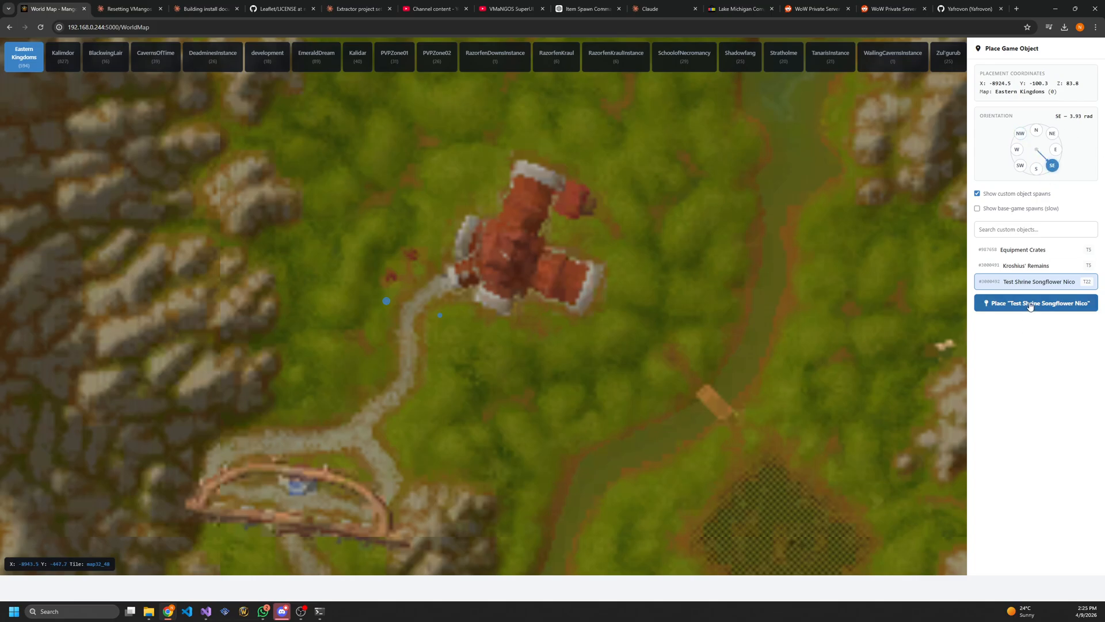
{"action": "left_click", "coordinate": [471, 310]}
{"action": "left_click", "coordinate": [1017, 149]}
{"action": "left_click", "coordinate": [435, 368]}
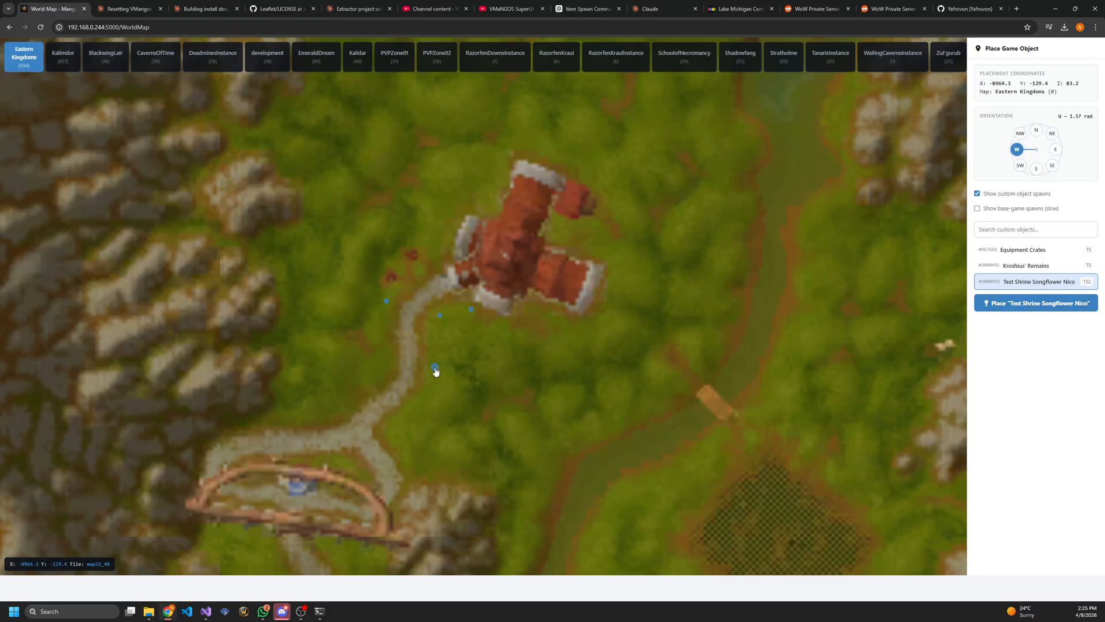
{"action": "left_click", "coordinate": [472, 311]}
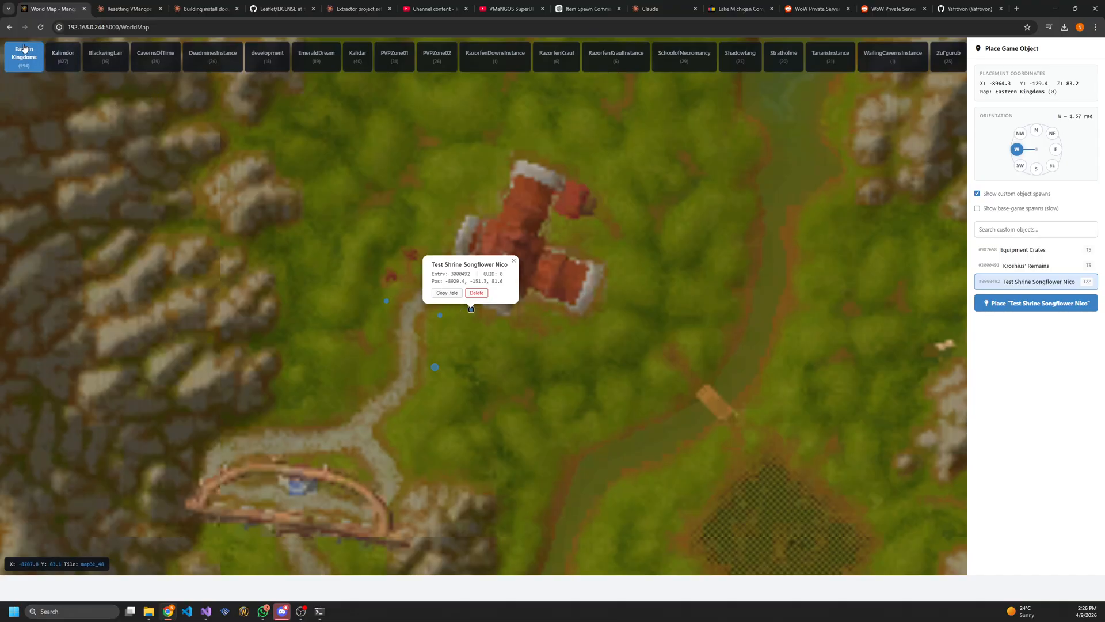
Go back to the dashboard and stop and start the world server to load the newly placed shrines
{"action": "left_click", "coordinate": [10, 27]}
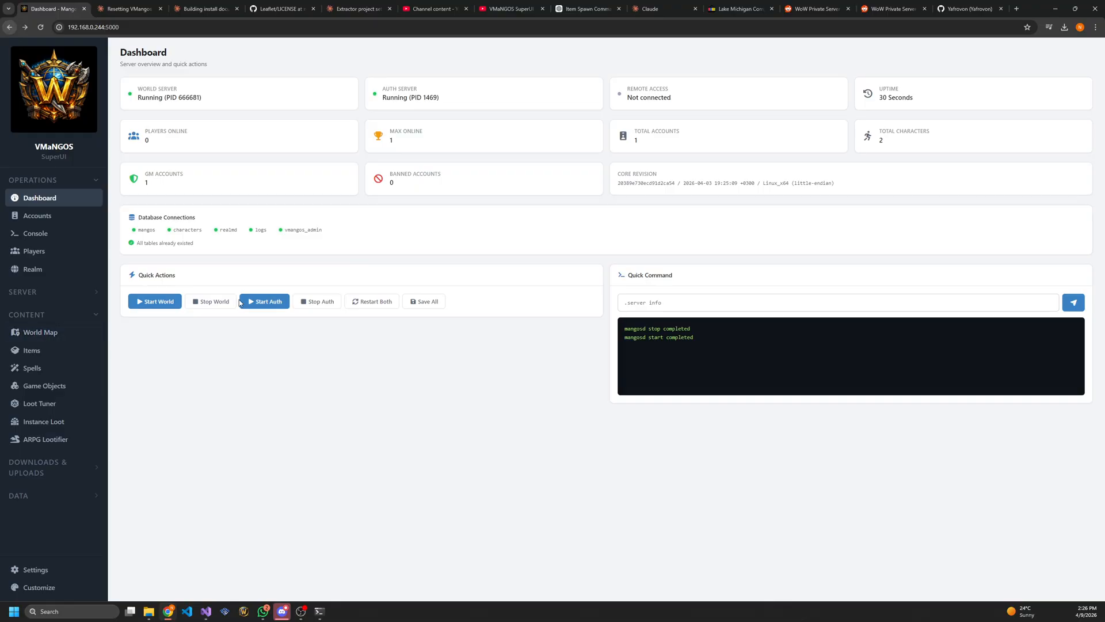
{"action": "left_click", "coordinate": [211, 305]}
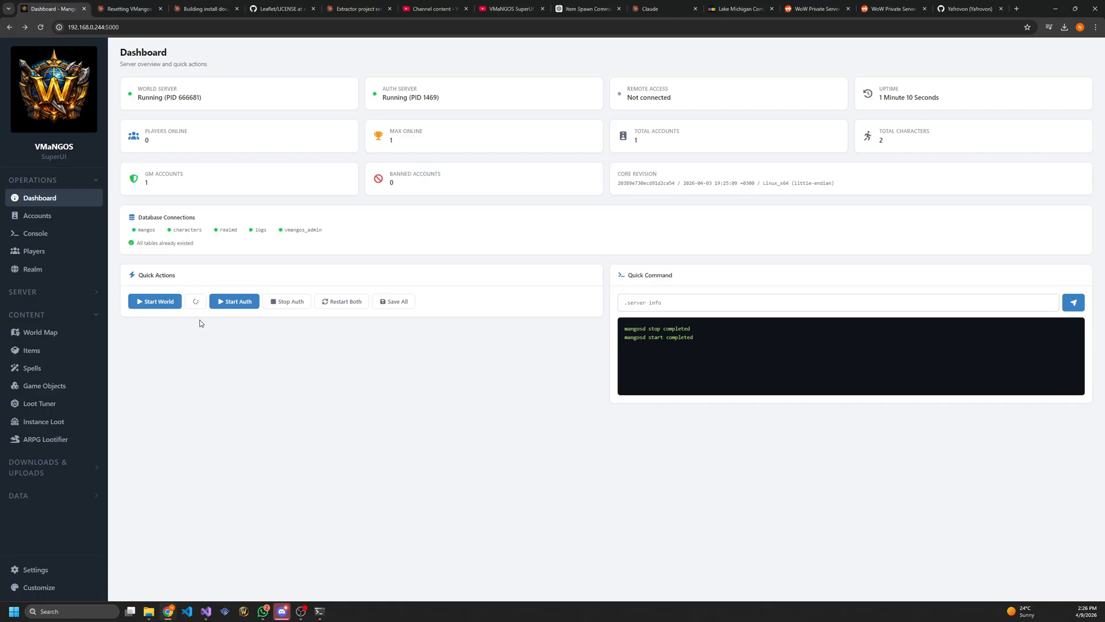
{"action": "left_click", "coordinate": [174, 306]}
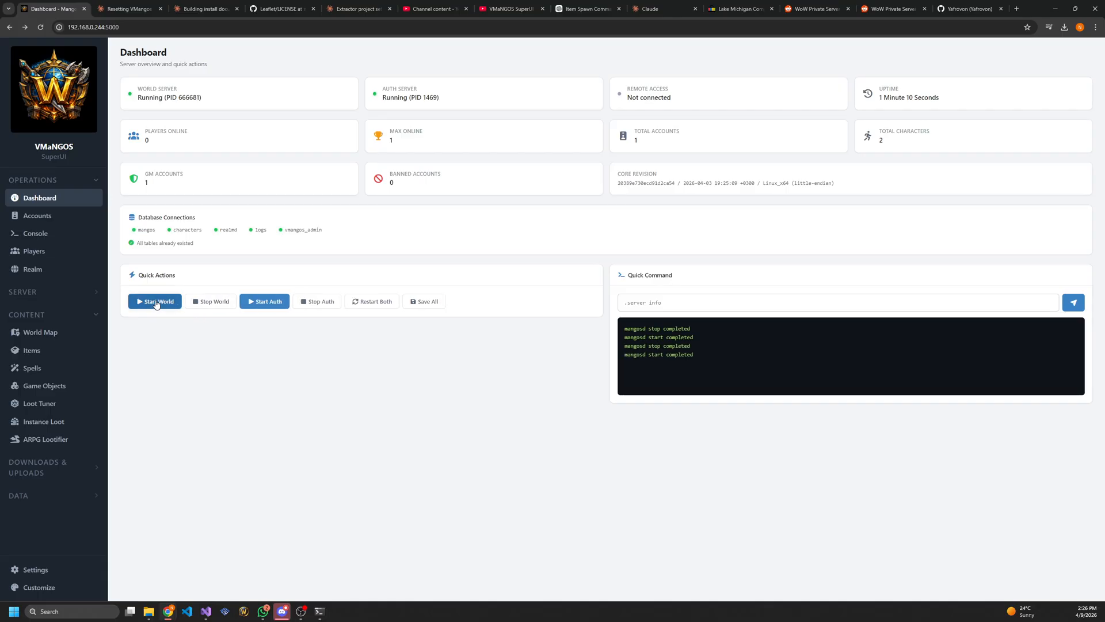
{"action": "left_click_drag", "start_coordinate": [660, 366], "coordinate": [547, 344]}
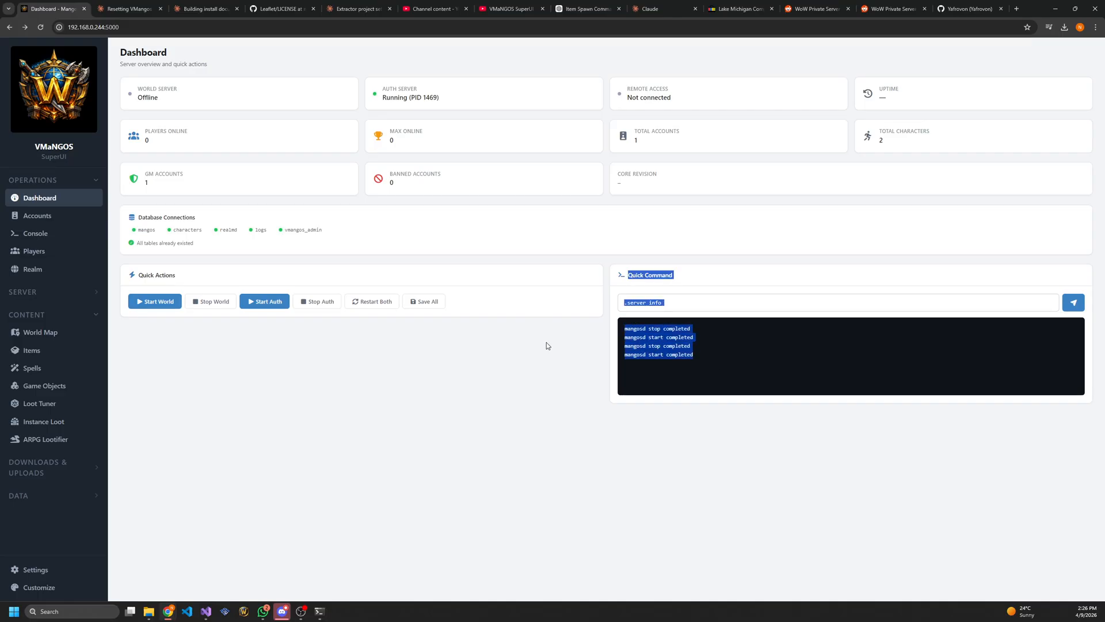
{"action": "left_click", "coordinate": [541, 346]}
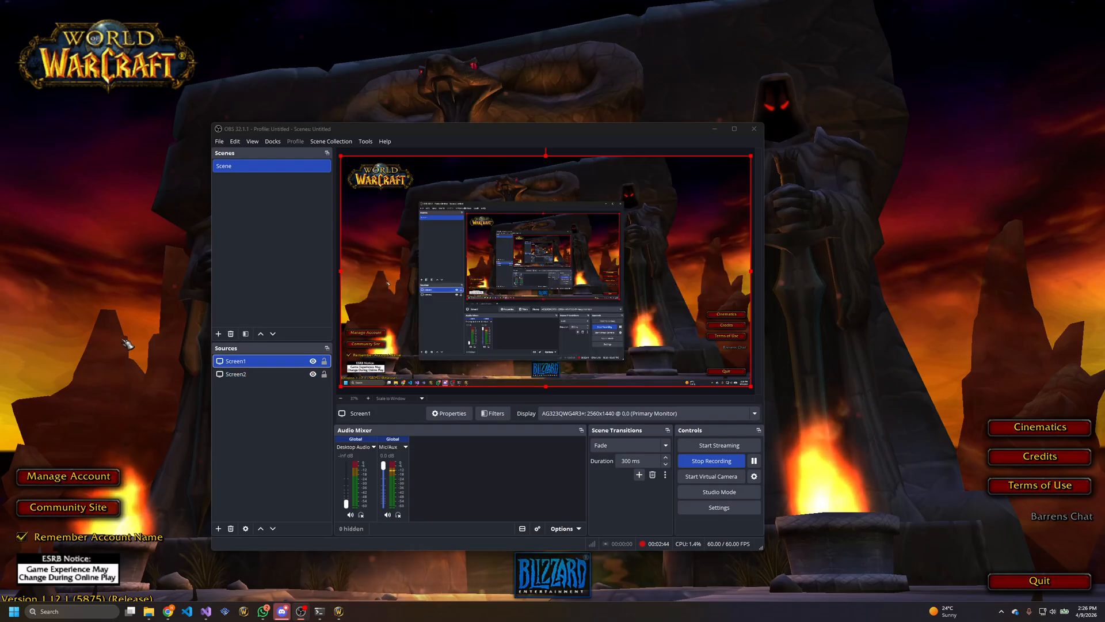
Return to the game's login screen, enter the account password, log in and enter the world with the character
{"action": "left_click", "coordinate": [125, 340]}
{"action": "type", "text": "****"}
{"action": "left_click", "coordinate": [554, 437]}
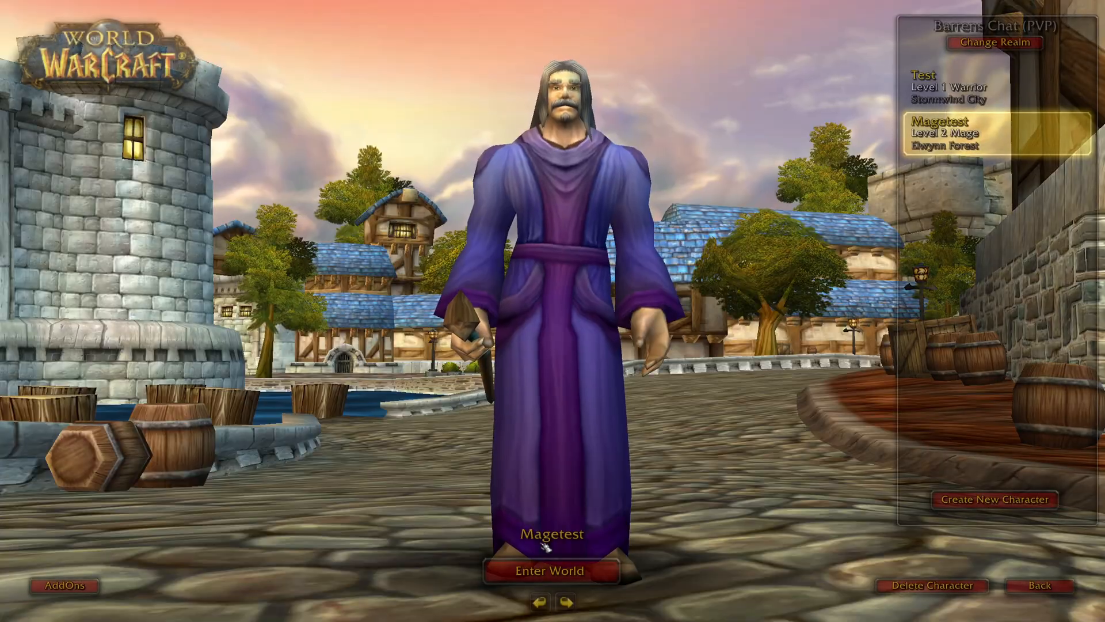
{"action": "left_click", "coordinate": [555, 562]}
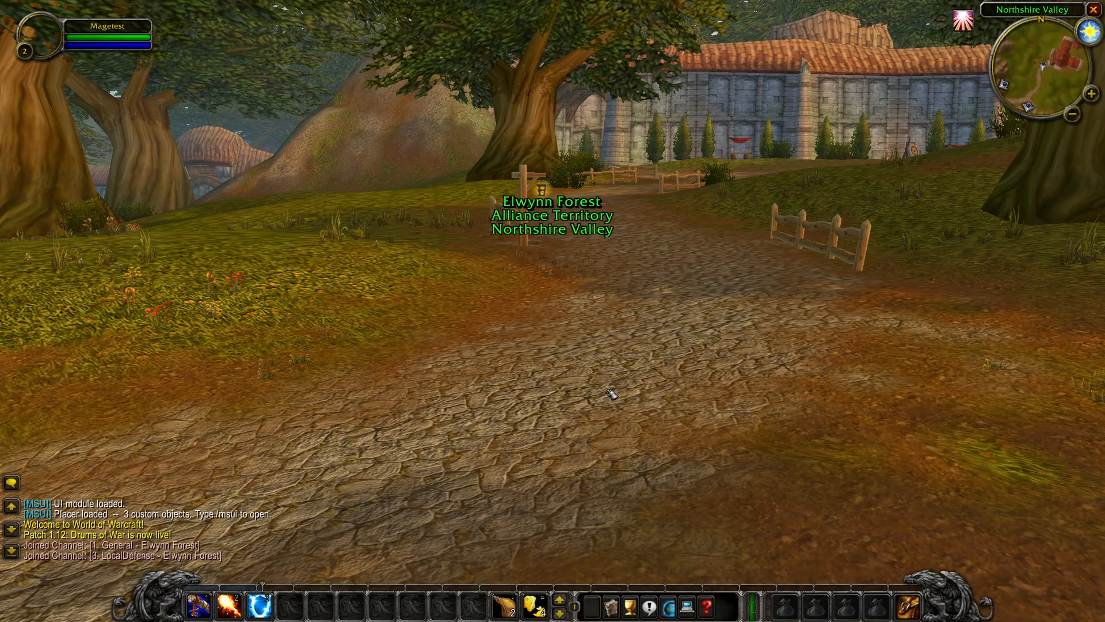
Walk around the Northshire abbey to inspect the newly placed shrines and try to use them from the path
{"action": "left_click_drag", "start_coordinate": [610, 394], "coordinate": [651, 208]}
{"action": "key", "text": "w"}
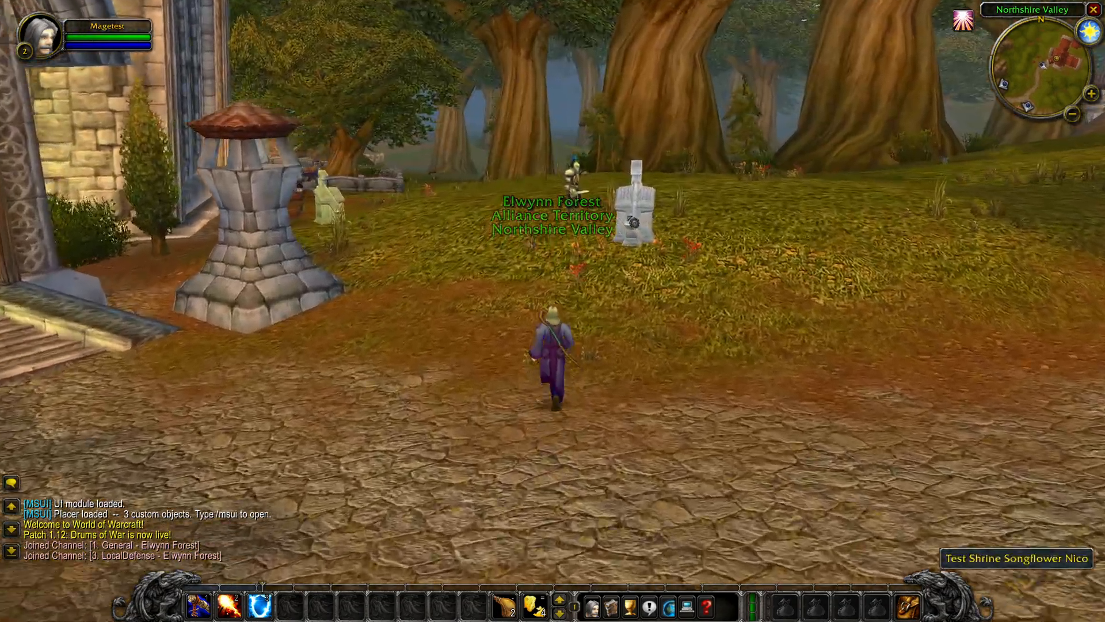
{"action": "right_click", "coordinate": [630, 222]}
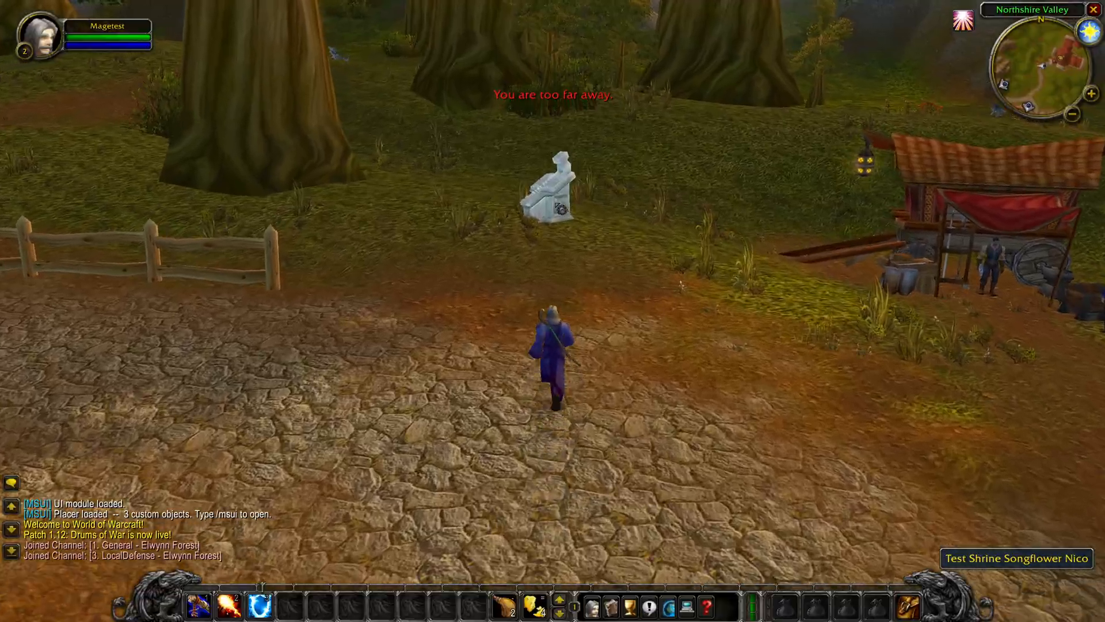
{"action": "right_click", "coordinate": [567, 148]}
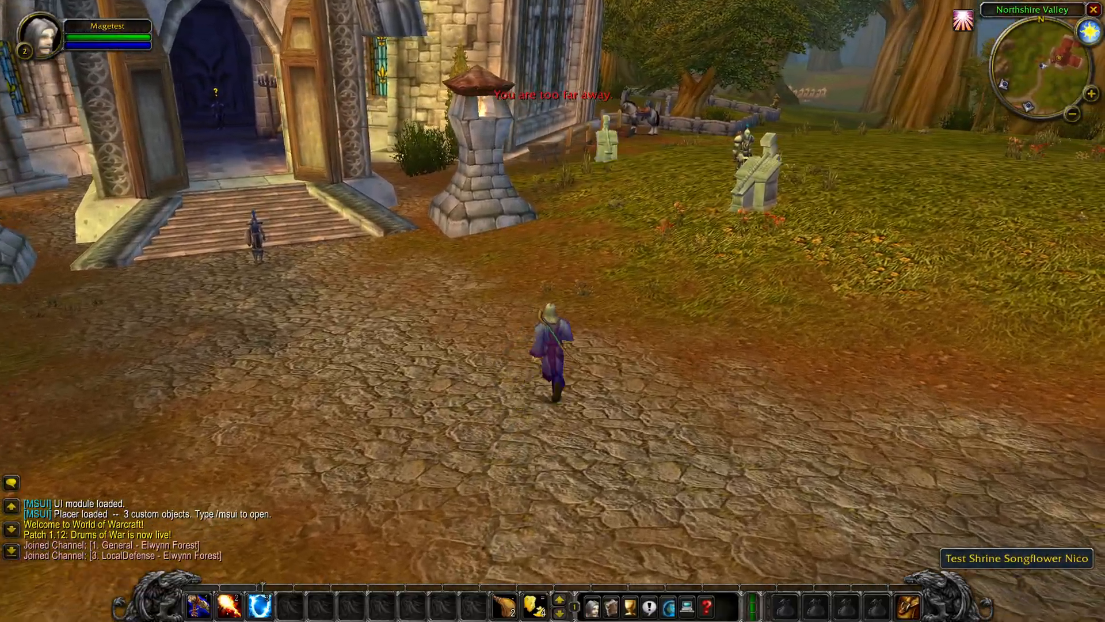
Open the MSUI Placer with the /msui command and scan for nearby game objects, repeating the scan beside the abbey's shrine
{"action": "type", "text": "/msui"}
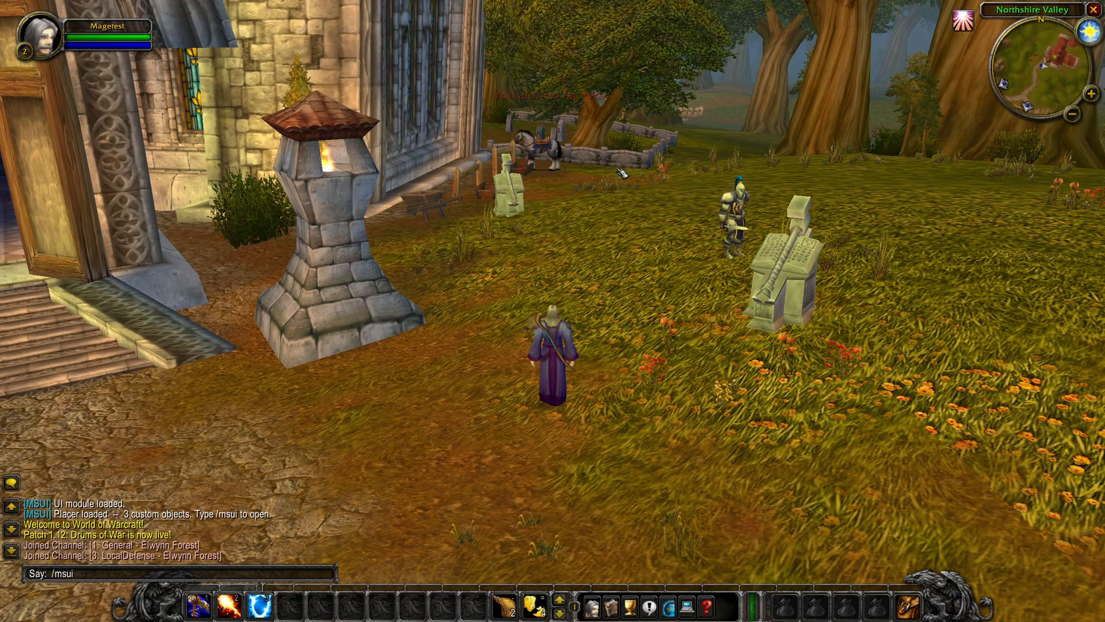
{"action": "key", "text": "Return"}
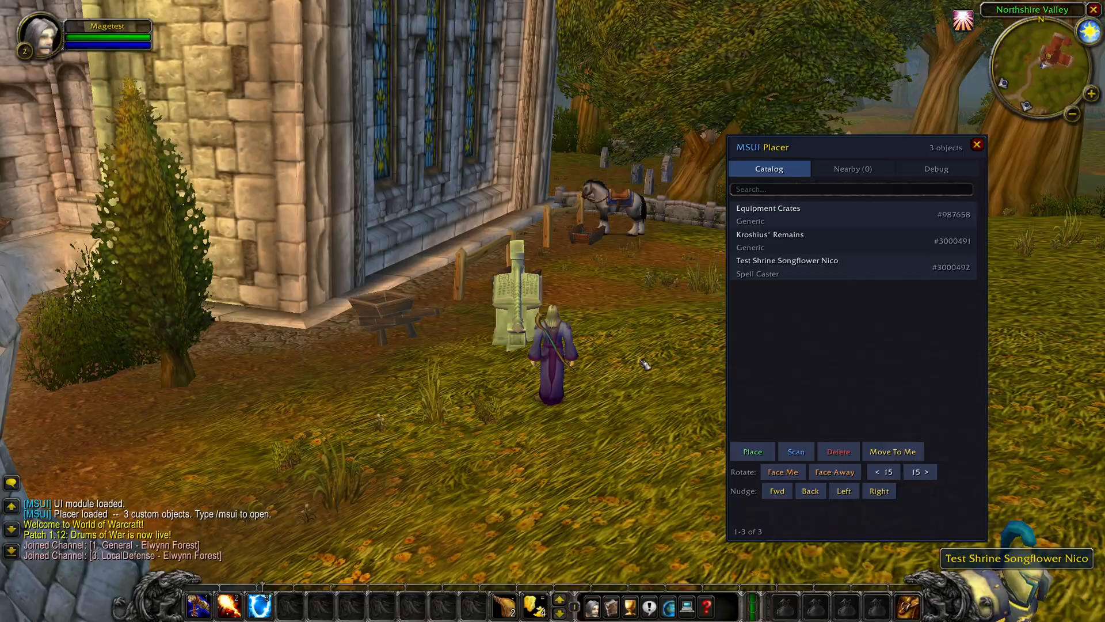
{"action": "left_click", "coordinate": [797, 453]}
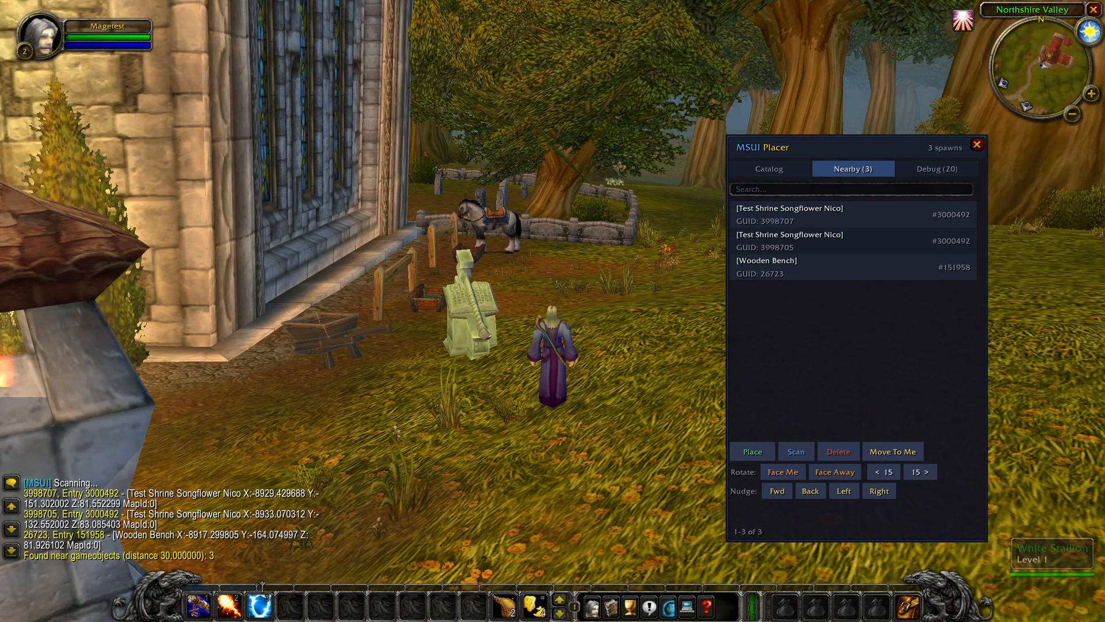
{"action": "key", "text": "w"}
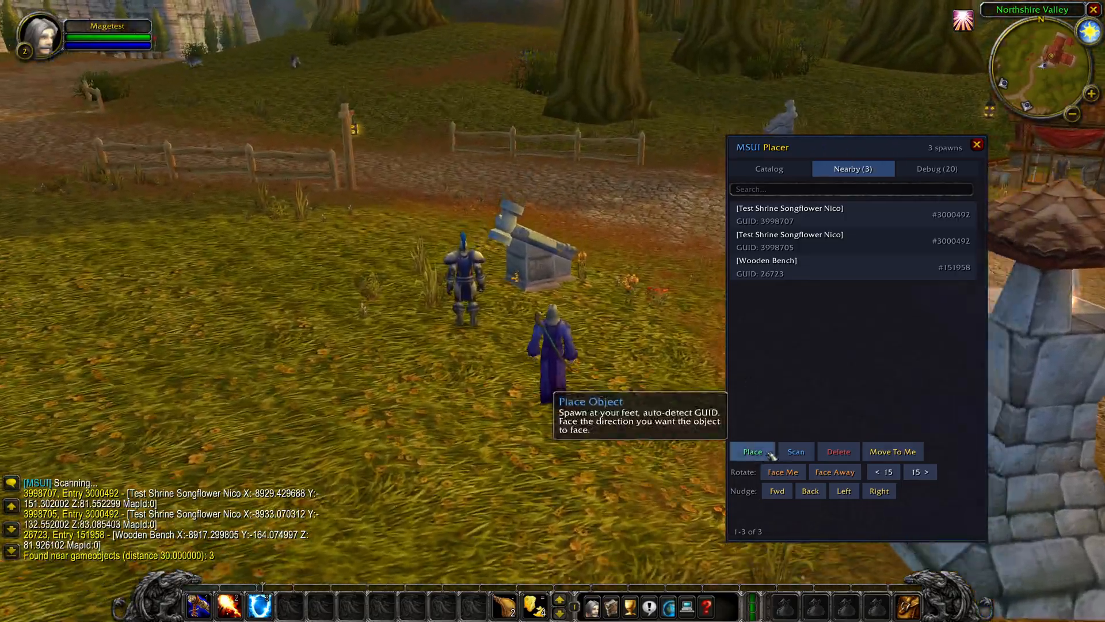
{"action": "left_click", "coordinate": [784, 450]}
{"action": "scroll", "coordinate": [632, 246], "scroll_direction": "up", "scroll_amount": 4}
{"action": "key", "text": "w"}
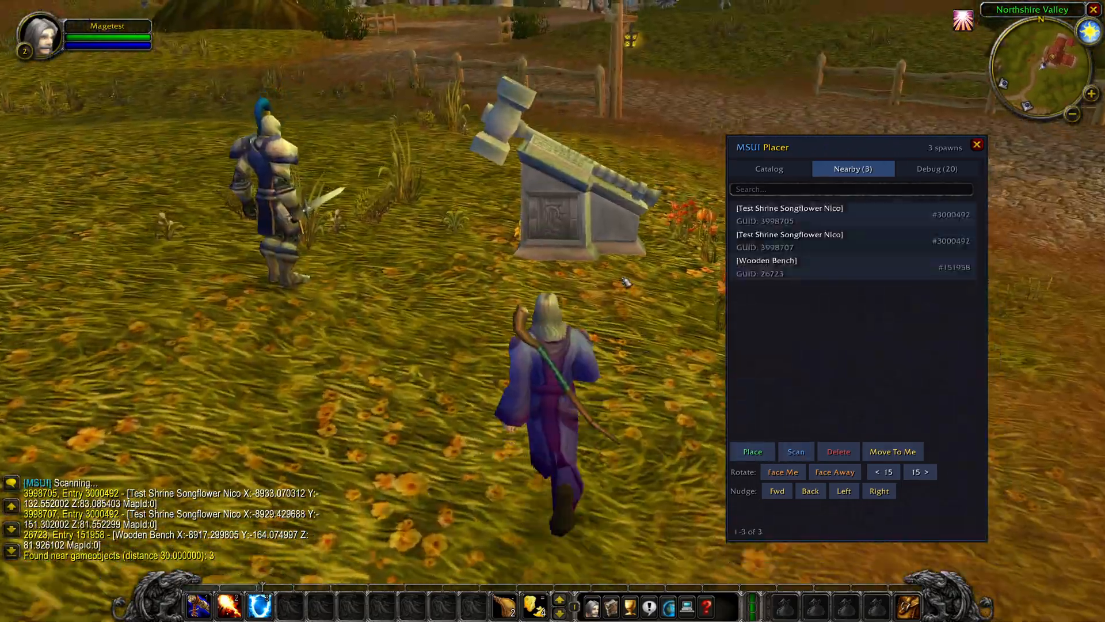
Select the shrine with GUID 3998705, turn it to face the character and rotate it left twice by 15 degrees
{"action": "scroll", "coordinate": [632, 246], "scroll_direction": "down", "scroll_amount": 3}
{"action": "left_click", "coordinate": [784, 223]}
{"action": "key", "text": "w"}
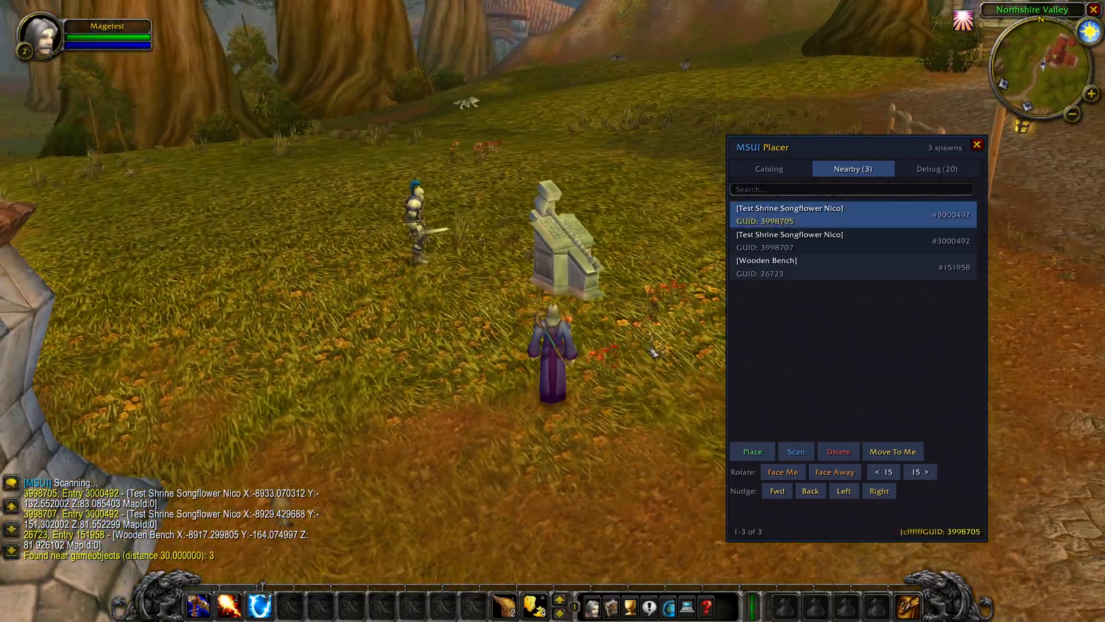
{"action": "left_click", "coordinate": [783, 472]}
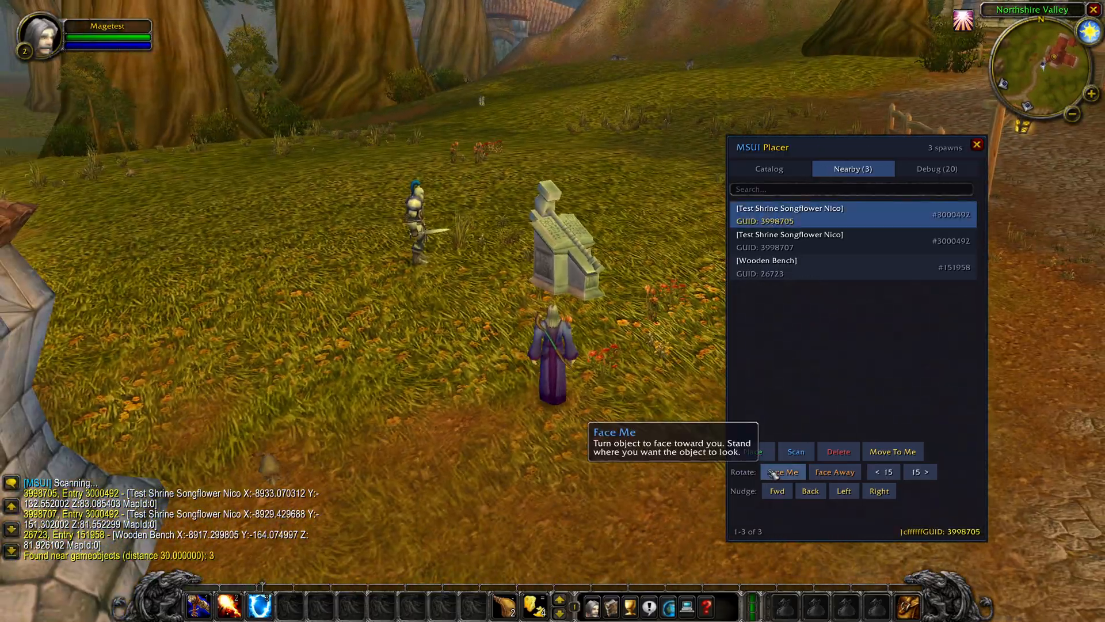
{"action": "key", "text": "d"}
{"action": "left_click_drag", "start_coordinate": [607, 380], "coordinate": [765, 451]}
{"action": "left_click", "coordinate": [879, 472]}
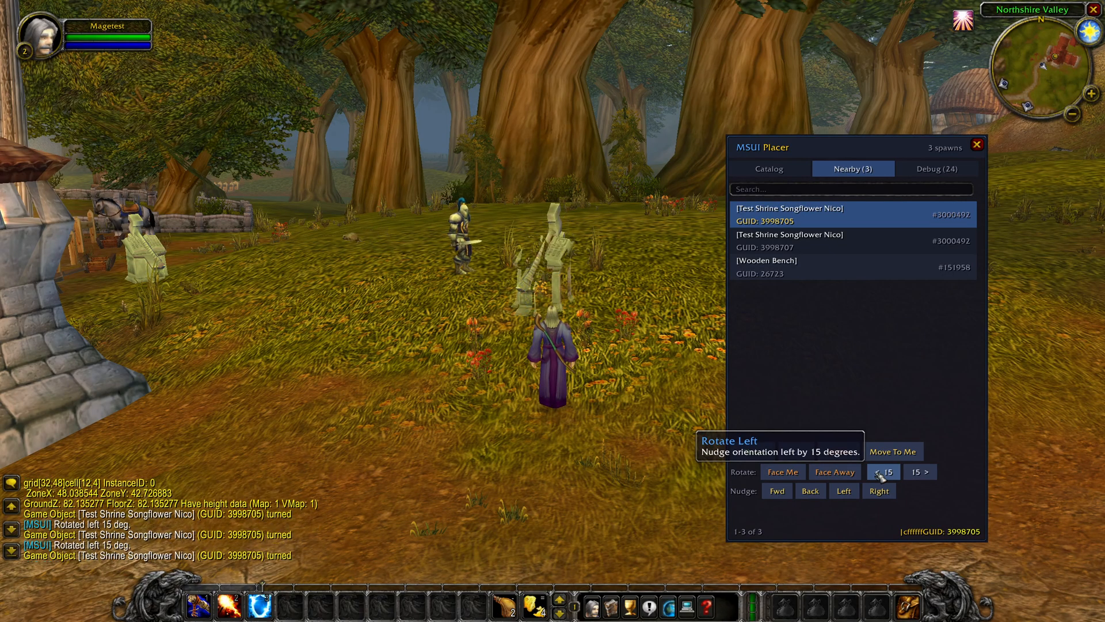
Nudge the selected shrine 1 yd forward, 1 yd left and 1 yd back, and delete it from the world
{"action": "left_click", "coordinate": [789, 496]}
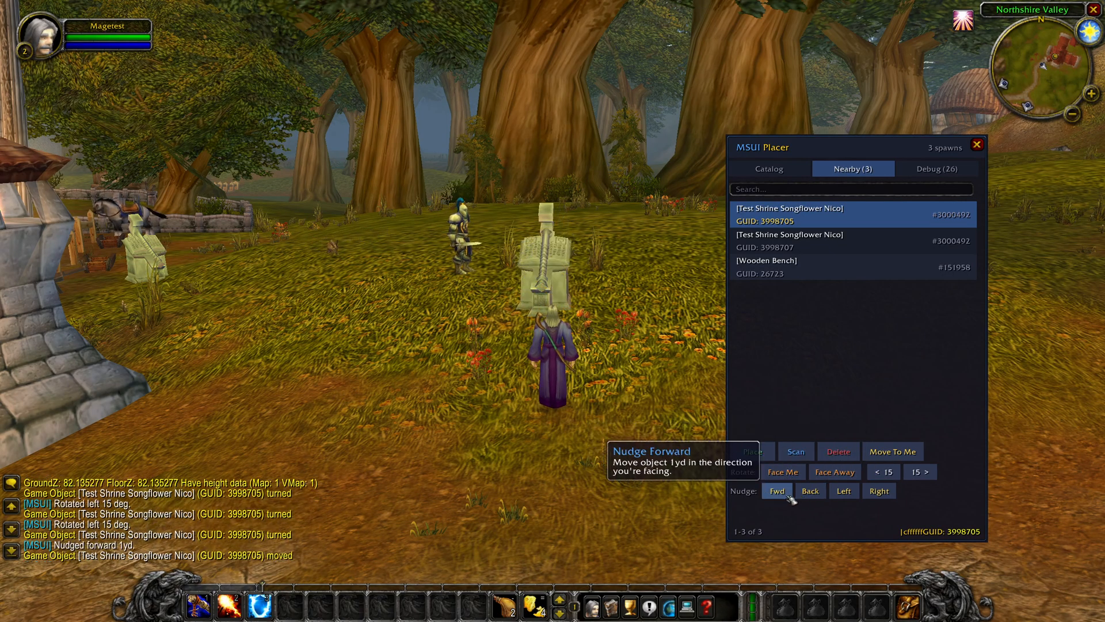
{"action": "left_click", "coordinate": [845, 491]}
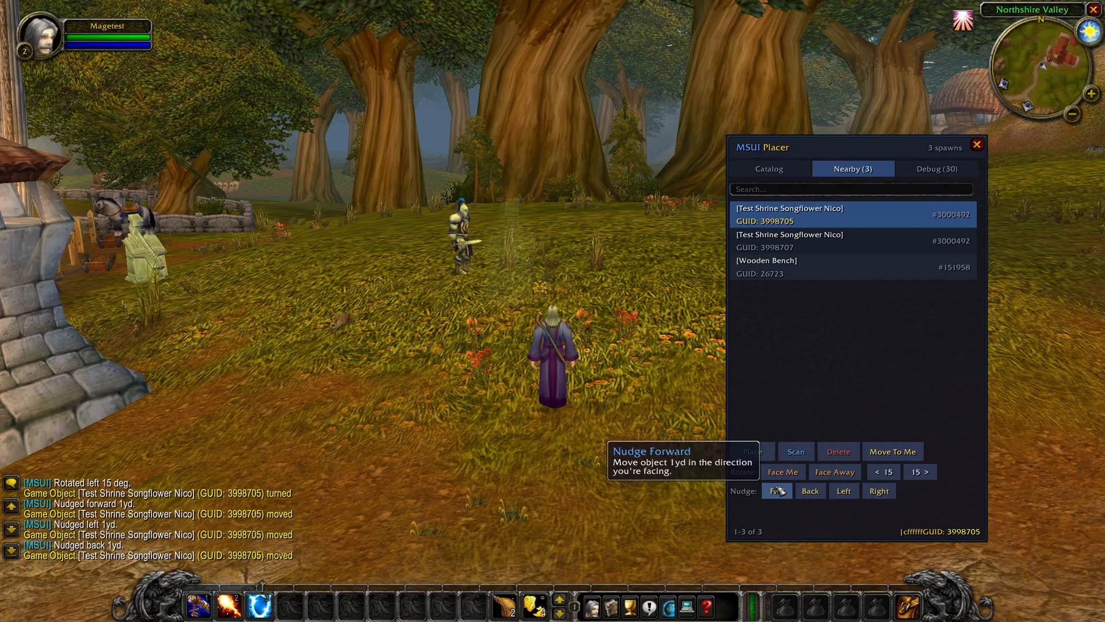
{"action": "left_click", "coordinate": [839, 451]}
Walk towards the shrine across the road, look through the placer's object catalog and close the placer
{"action": "key", "text": "w"}
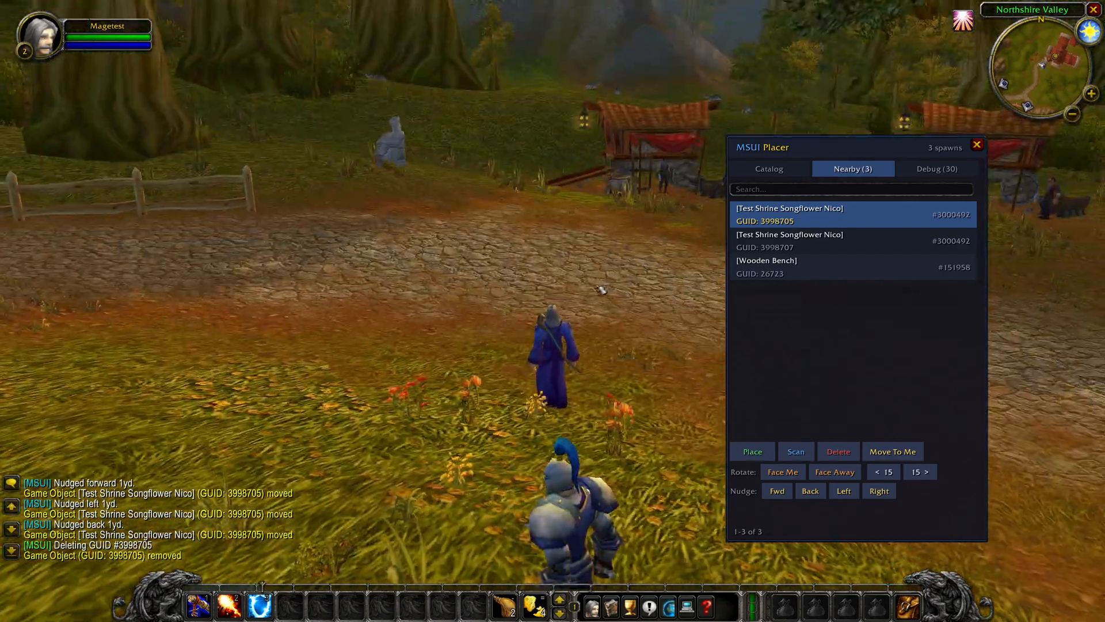
{"action": "key", "text": "w"}
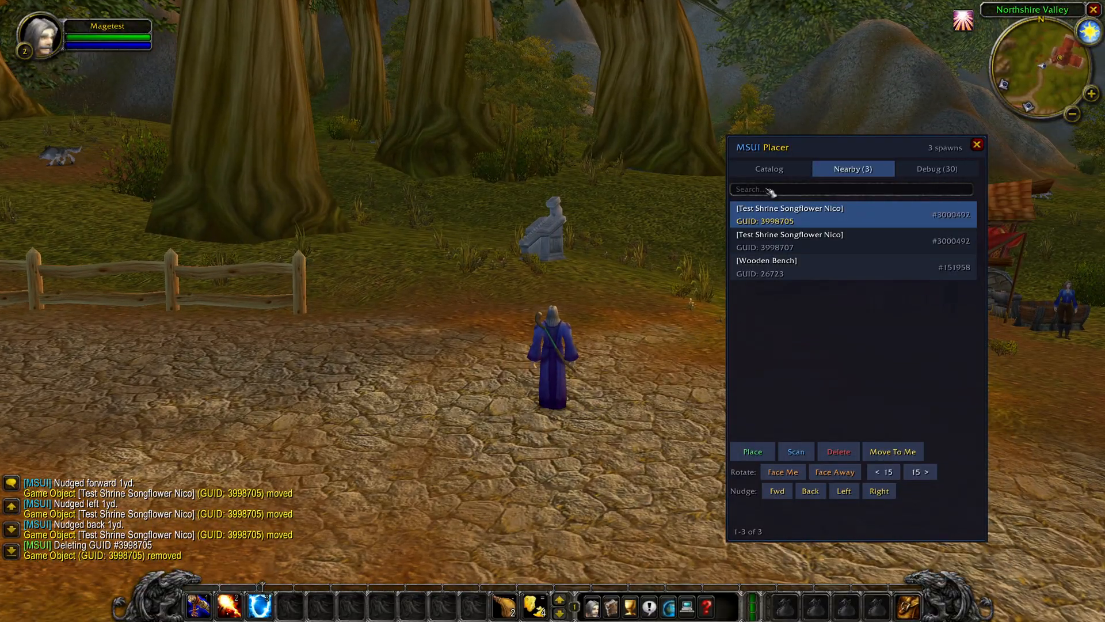
{"action": "left_click", "coordinate": [771, 169]}
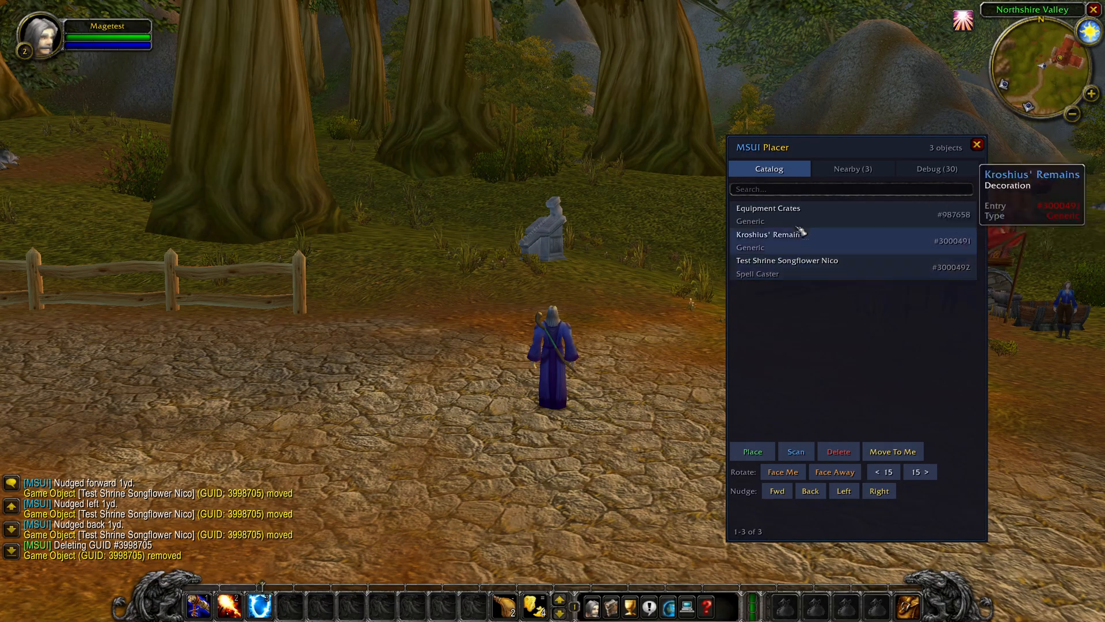
{"action": "left_click", "coordinate": [794, 190]}
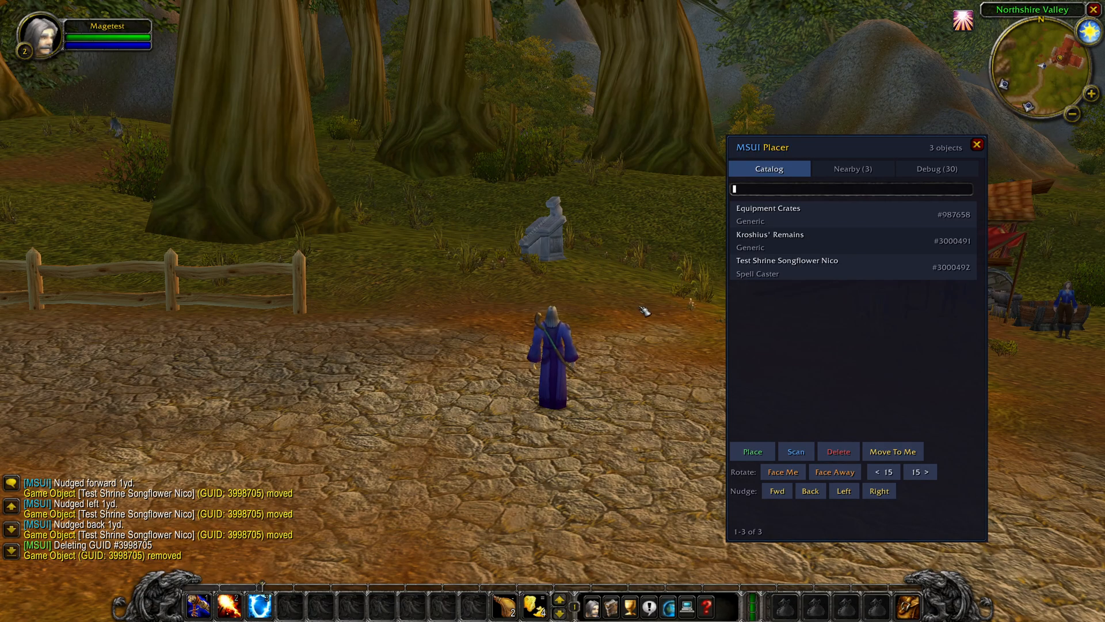
{"action": "left_click", "coordinate": [977, 144]}
{"action": "key", "text": "Escape"}
{"action": "key", "text": "Escape"}
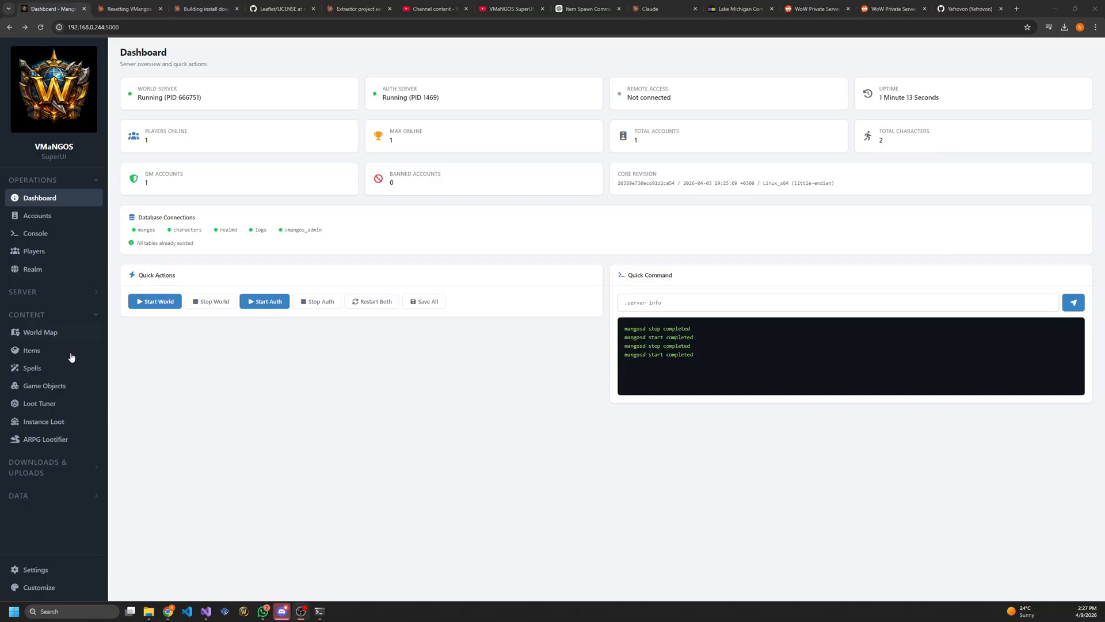
Switch to VMaNGOS SuperUI in the browser, search the item database for "ironfoe" and open the Ironfoe item's details
{"action": "left_click", "coordinate": [45, 180]}
{"action": "left_click", "coordinate": [35, 261]}
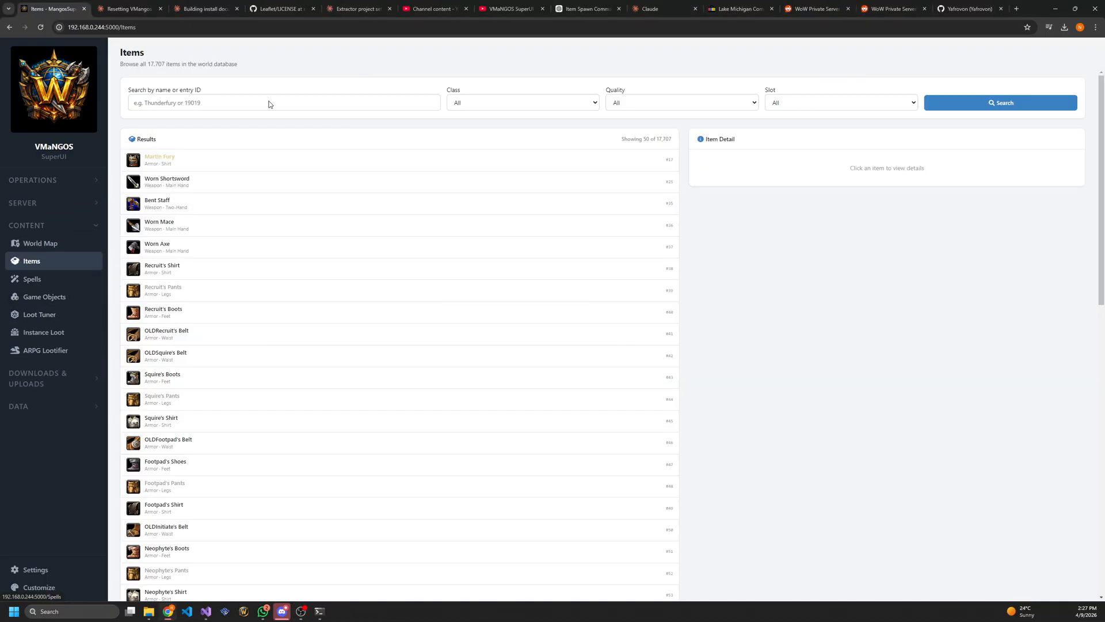
{"action": "left_click", "coordinate": [223, 101]}
{"action": "type", "text": "ironfo"}
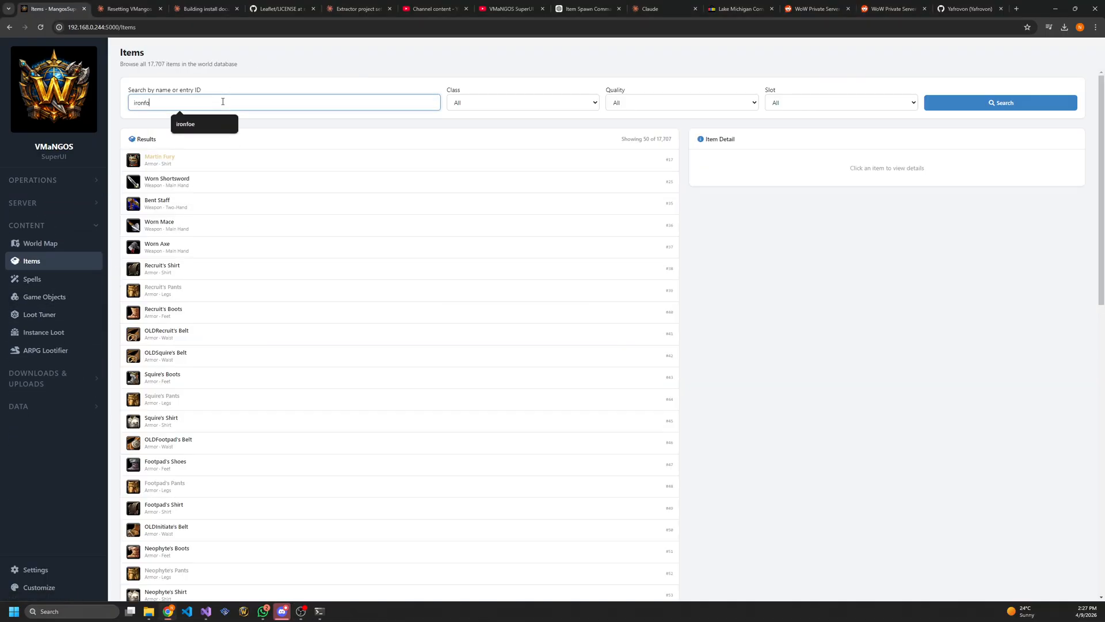
{"action": "type", "text": "e"}
{"action": "key", "text": "Return"}
{"action": "left_click", "coordinate": [276, 164]}
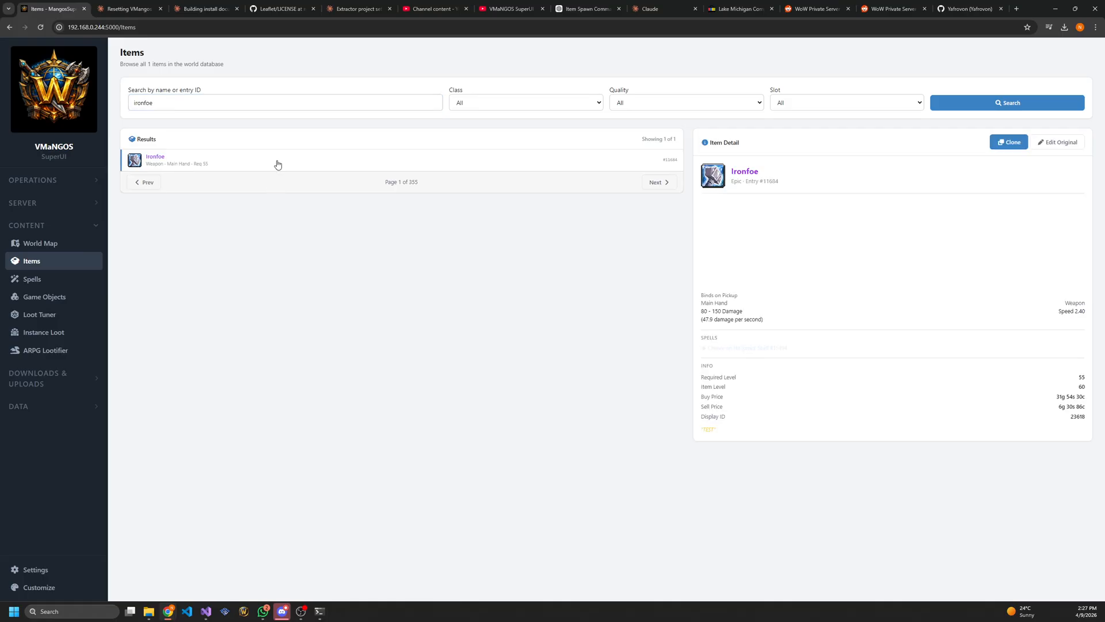
Review Ironfoe's changes from the original and reset the item to its original baseline values
{"action": "mouse_move", "coordinate": [865, 245]}
{"action": "left_mouse_down"}
{"action": "mouse_move", "coordinate": [851, 235]}
{"action": "mouse_move", "coordinate": [860, 261]}
{"action": "left_mouse_up"}
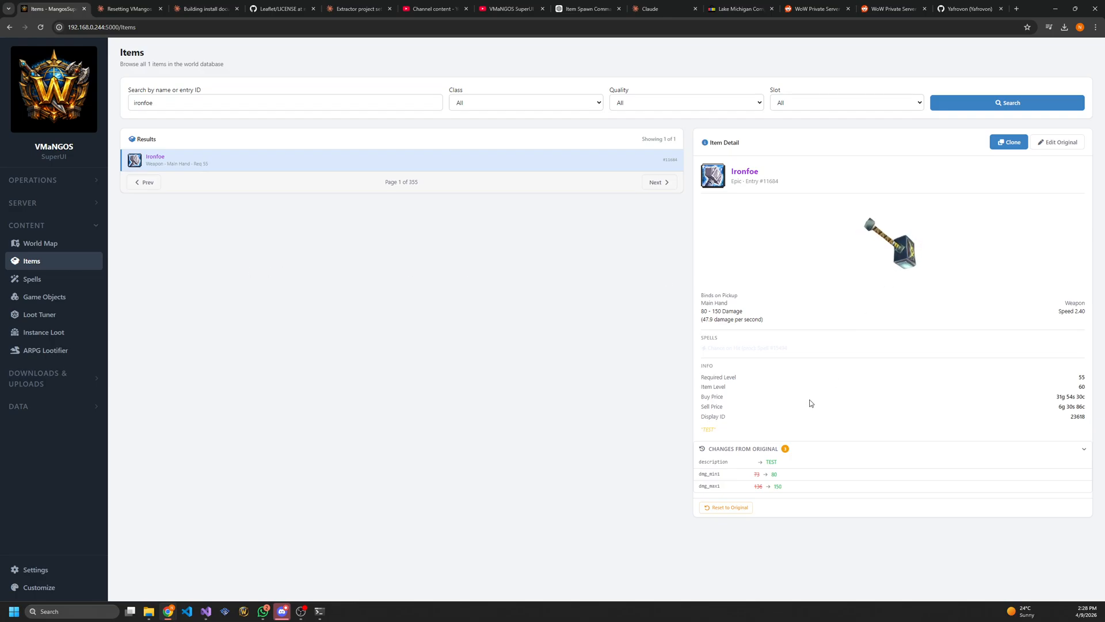
{"action": "left_click_drag", "start_coordinate": [694, 459], "coordinate": [788, 490]}
{"action": "left_click", "coordinate": [785, 488]}
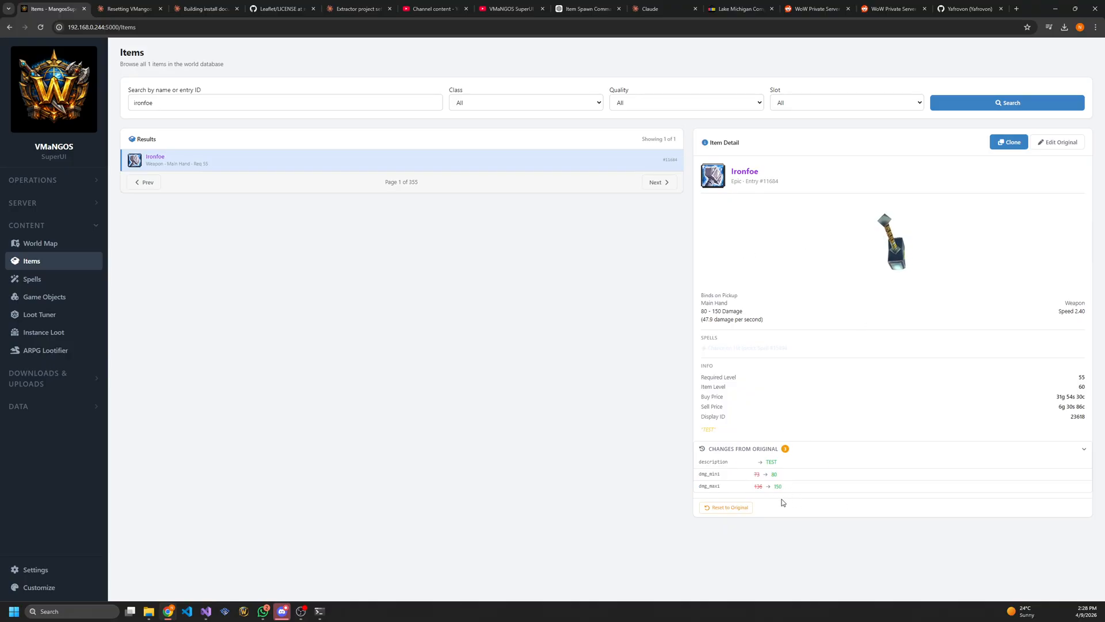
{"action": "left_click", "coordinate": [719, 509]}
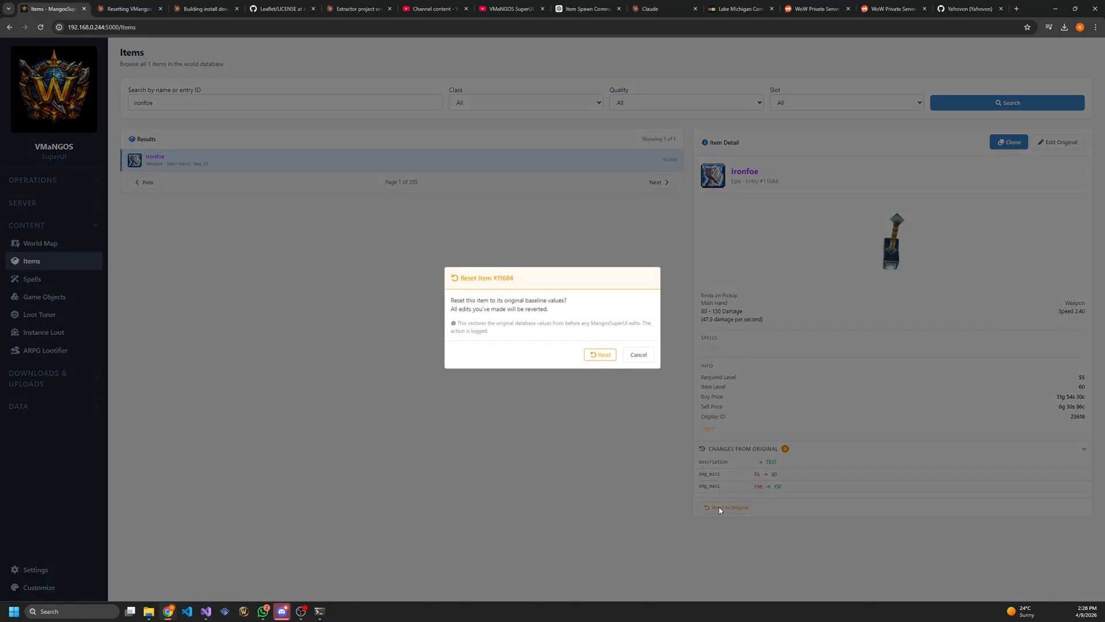
{"action": "left_click", "coordinate": [599, 355]}
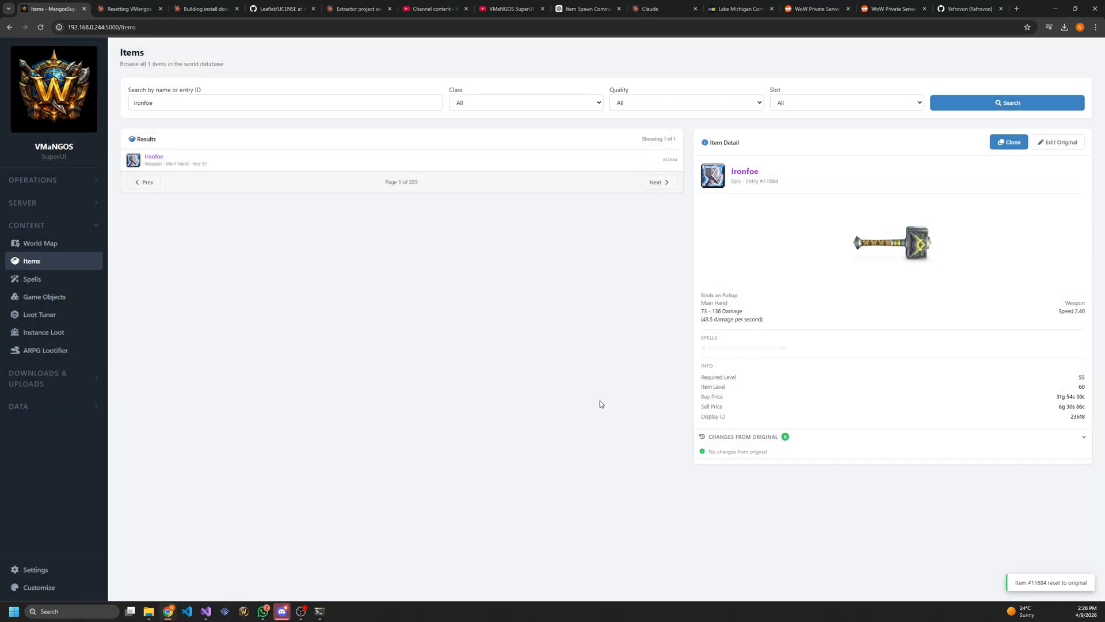
{"action": "right_click", "coordinate": [444, 334]}
{"action": "left_click", "coordinate": [263, 257]}
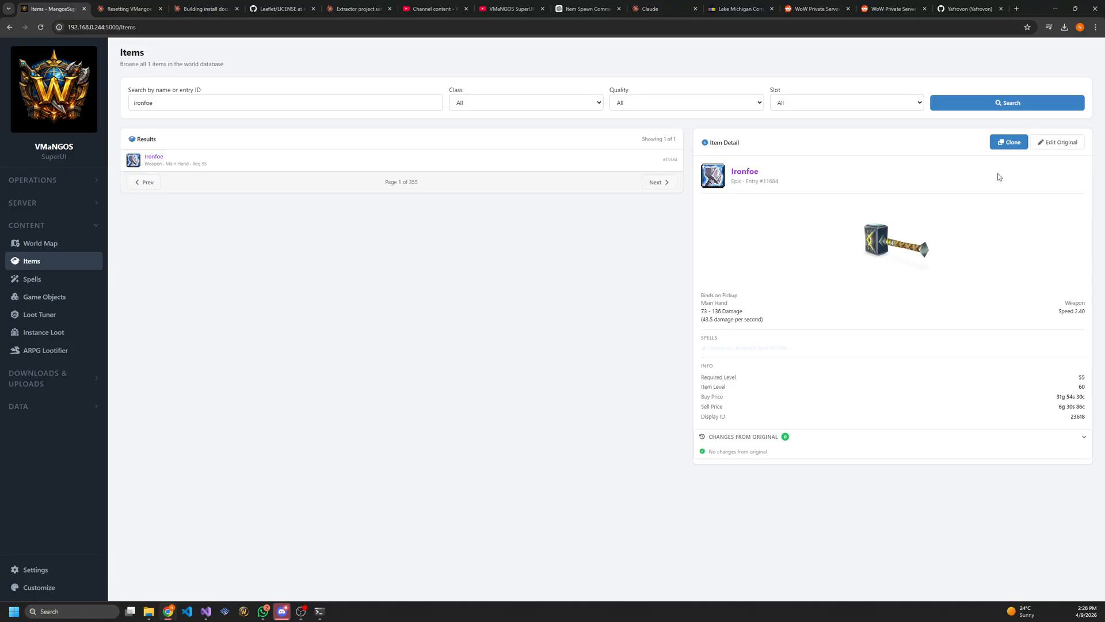
Clone Ironfoe as a custom item named "Ironfoe TEST" with the description "I AM IRONFOE"
{"action": "left_click", "coordinate": [1008, 143]}
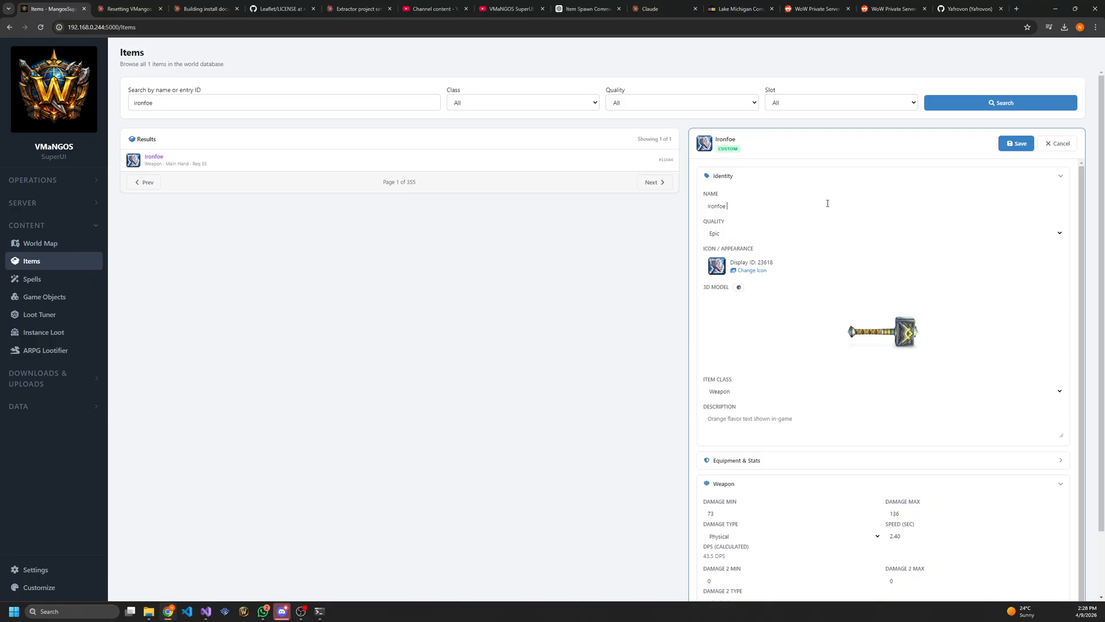
{"action": "type", "text": "TEST"}
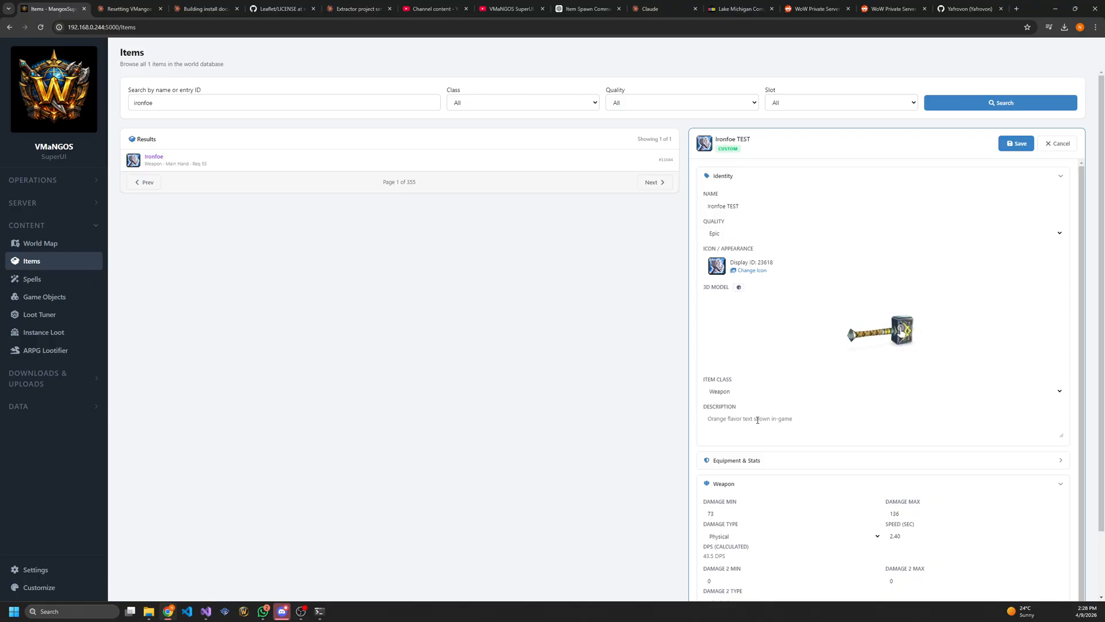
{"action": "left_click", "coordinate": [757, 419]}
{"action": "type", "text": "I AM IRONFOE"}
Set the cloned weapon's minimum damage to 80 and maximum damage to 150
{"action": "left_click", "coordinate": [756, 515]}
{"action": "key", "text": "BackSpace"}
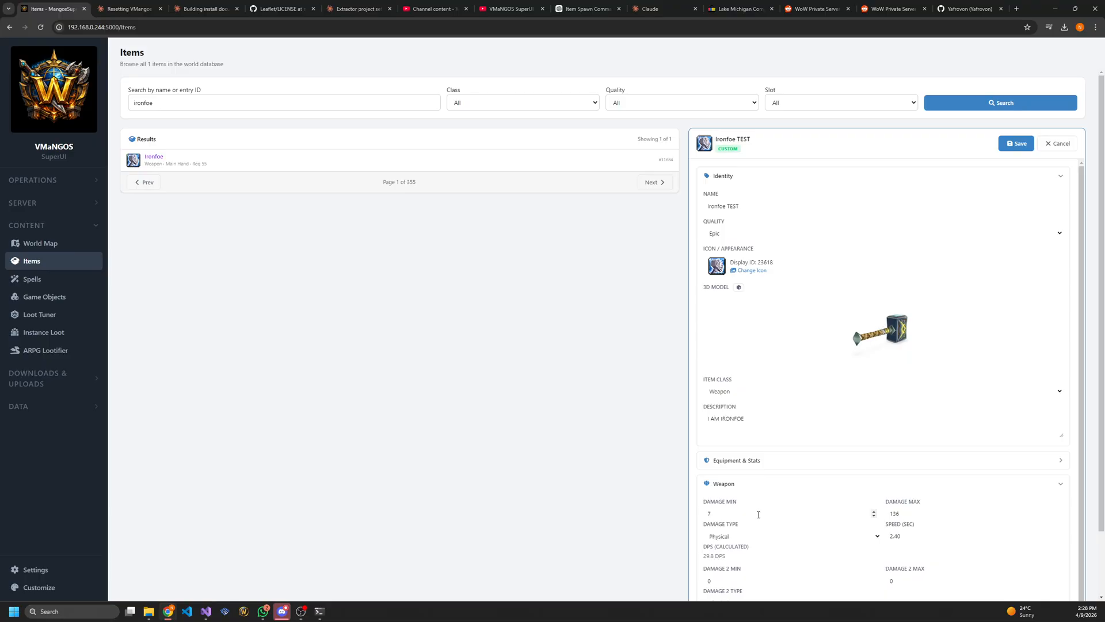
{"action": "key", "text": "BackSpace"}
{"action": "type", "text": "80"}
{"action": "key", "text": "Tab"}
{"action": "type", "text": "150"}
Examine the cloned item's spell effects and economics settings and collapse both sections again
{"action": "scroll", "coordinate": [945, 230], "scroll_direction": "down", "scroll_amount": 3}
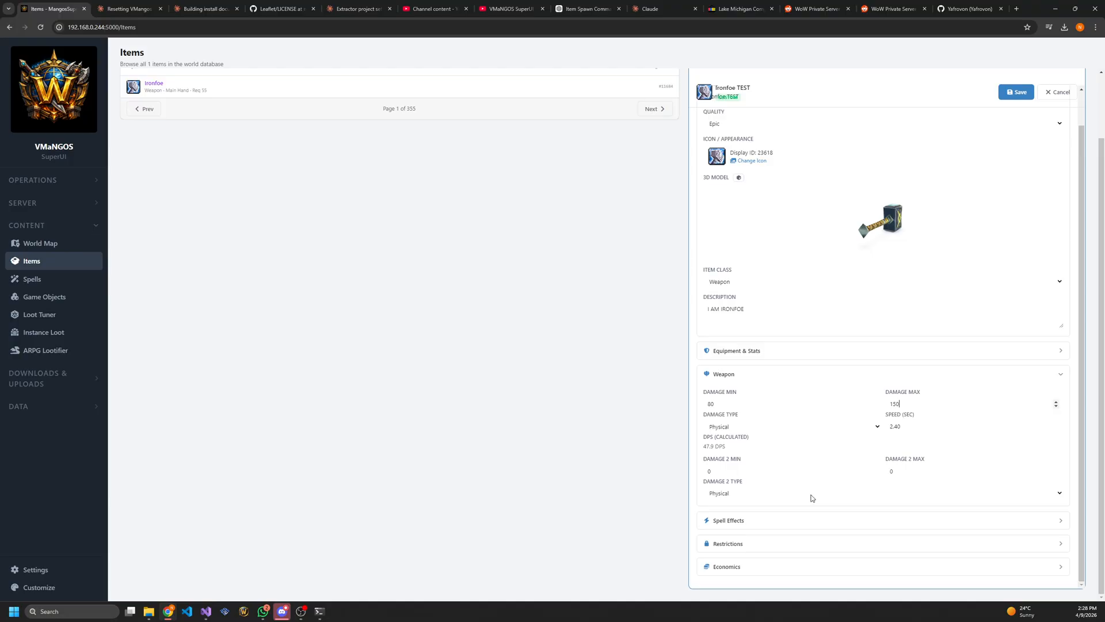
{"action": "left_click", "coordinate": [761, 521]}
{"action": "scroll", "coordinate": [762, 524], "scroll_direction": "down", "scroll_amount": 2}
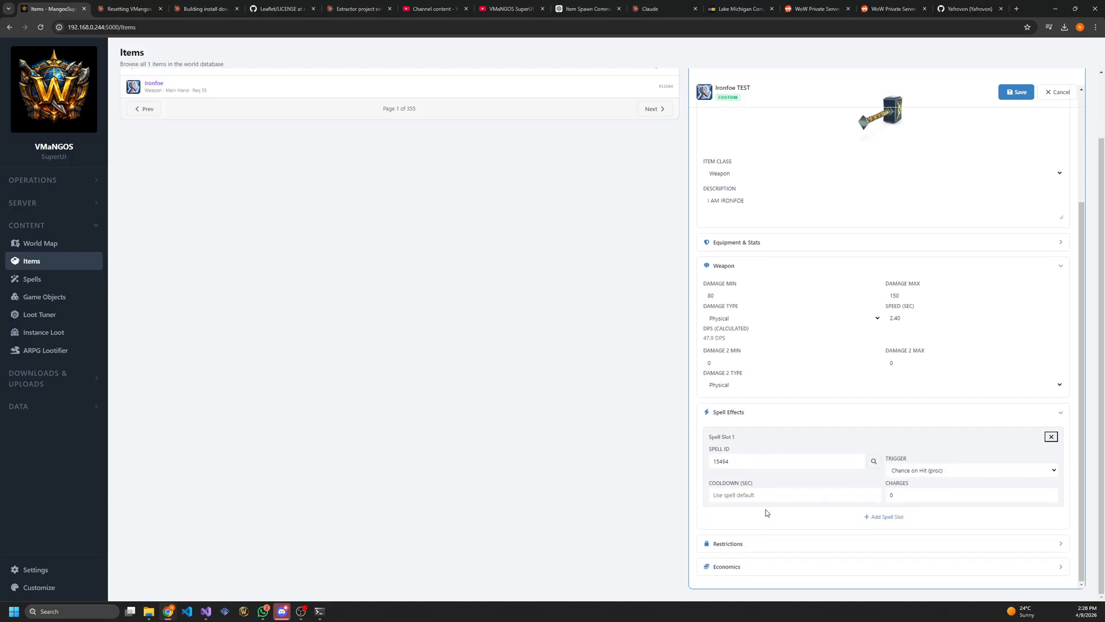
{"action": "left_click", "coordinate": [759, 568]}
{"action": "scroll", "coordinate": [766, 529], "scroll_direction": "down", "scroll_amount": 2}
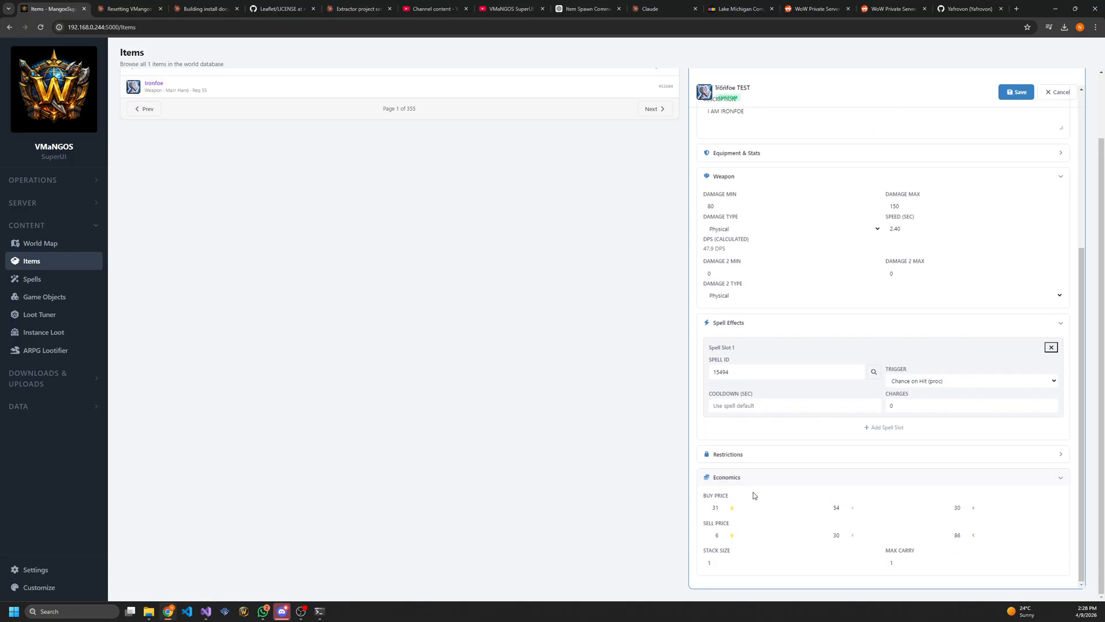
{"action": "left_click", "coordinate": [744, 477]}
{"action": "left_click", "coordinate": [806, 415]}
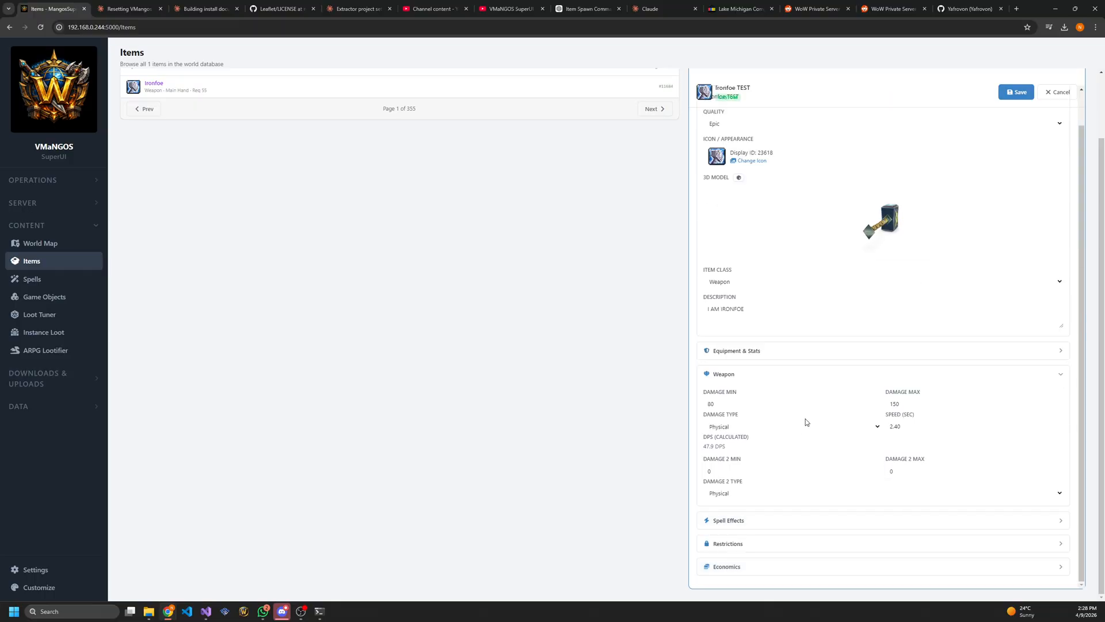
Save the cloned item and select Ironfoe TEST in the results to view its details
{"action": "scroll", "coordinate": [806, 422], "scroll_direction": "up", "scroll_amount": 3}
{"action": "left_click", "coordinate": [1016, 143]}
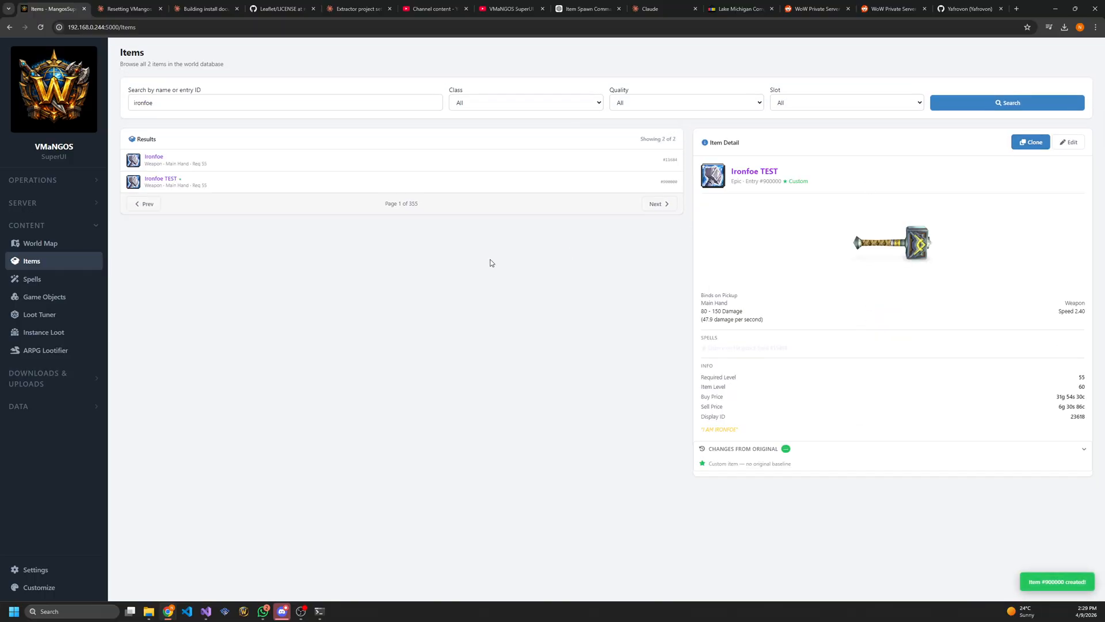
{"action": "left_click", "coordinate": [167, 192]}
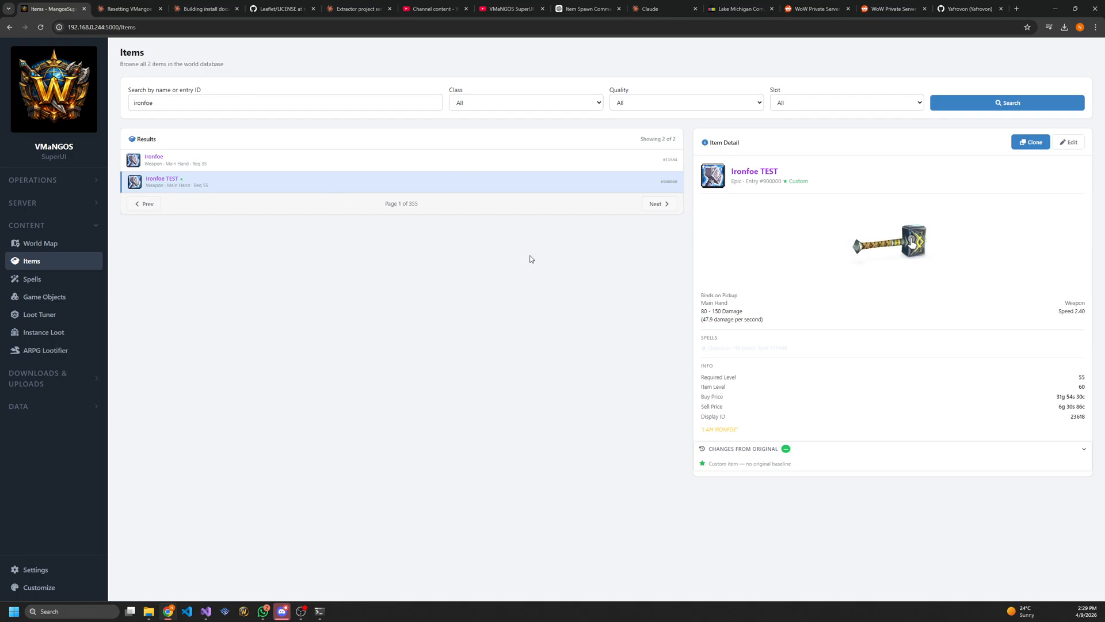
{"action": "right_click", "coordinate": [614, 288]}
{"action": "left_click", "coordinate": [478, 257]}
{"action": "right_click", "coordinate": [509, 312]}
{"action": "left_click", "coordinate": [451, 267]}
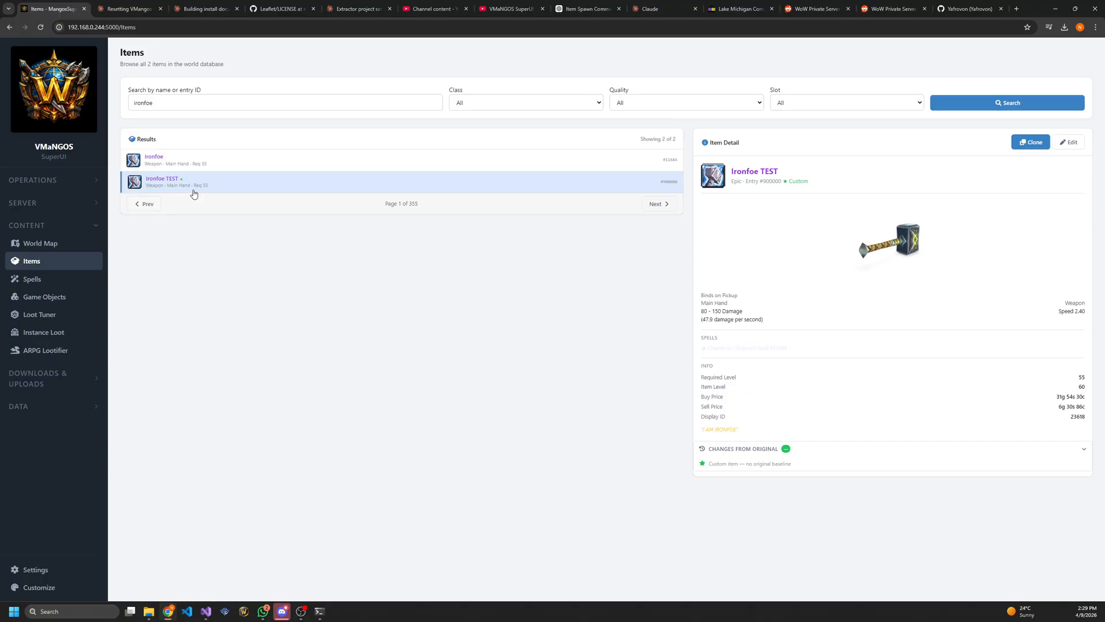
{"action": "double_click", "coordinate": [957, 148]}
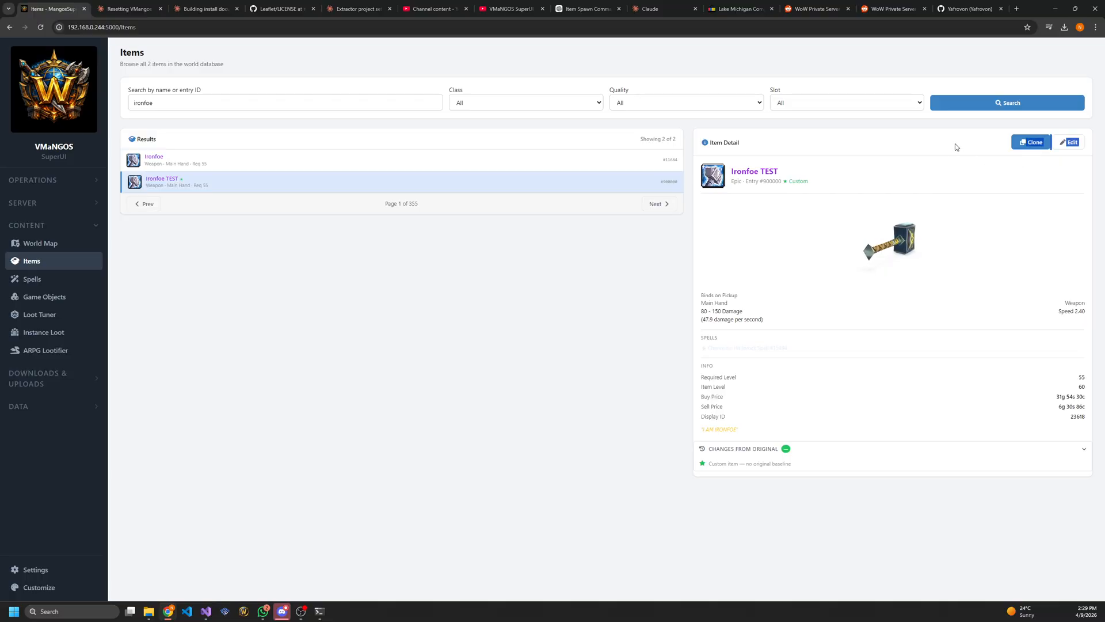
{"action": "left_click", "coordinate": [955, 144]}
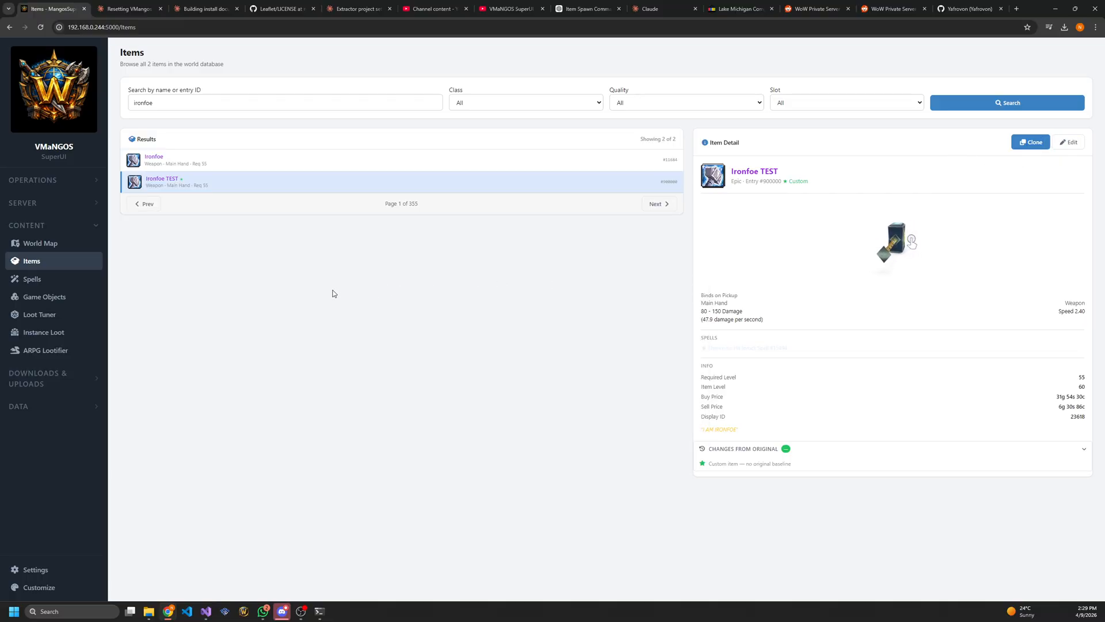
Search the spells for "blizzard" and expand the ranks of the Mage's Blizzard spell
{"action": "left_click", "coordinate": [43, 281]}
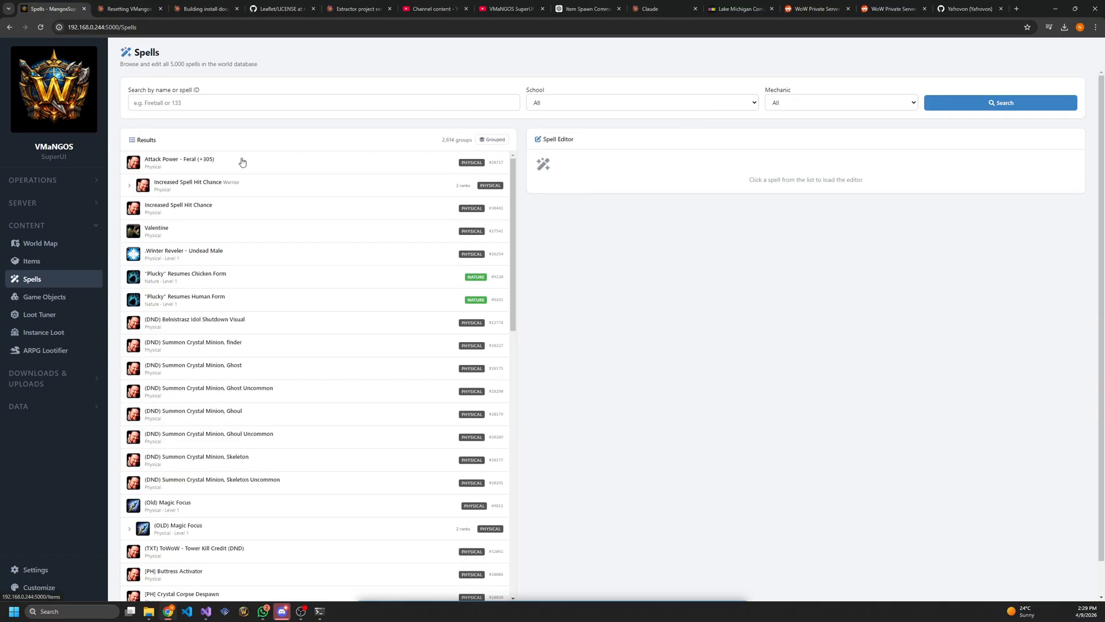
{"action": "left_click", "coordinate": [227, 103]}
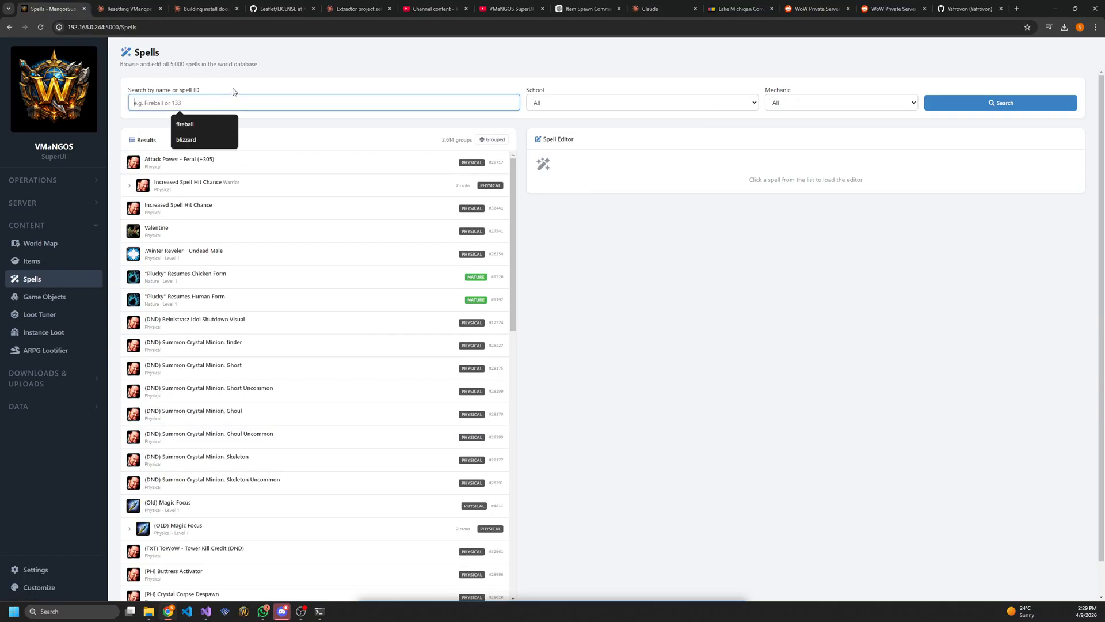
{"action": "type", "text": "blizzard"}
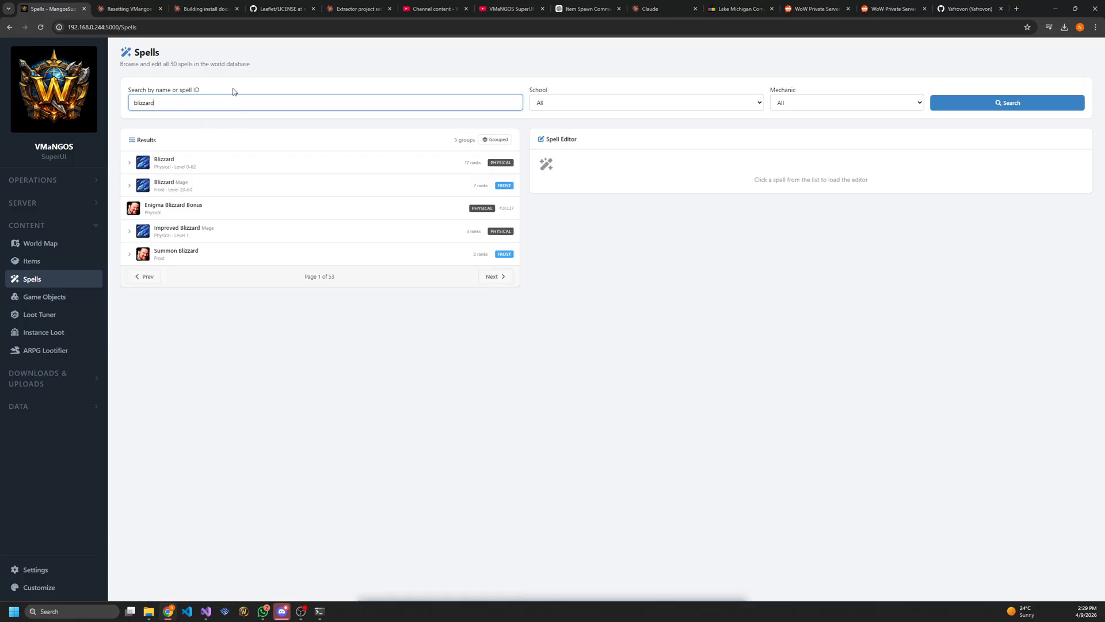
{"action": "left_click", "coordinate": [125, 189]}
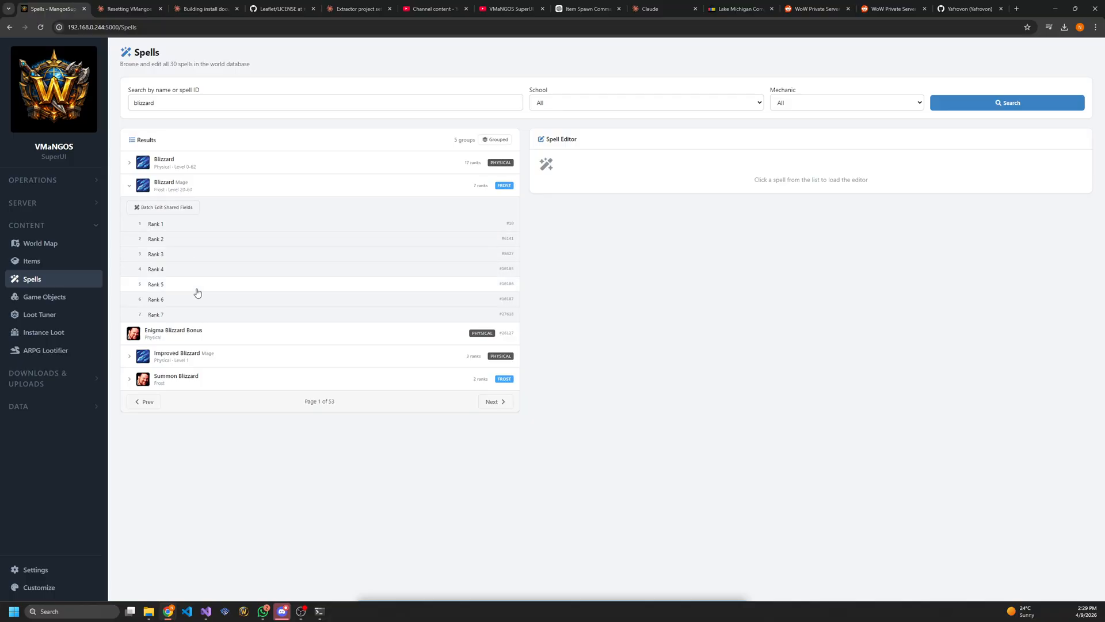
View several ranks of the Mage's Blizzard and reset Rank 4 to its original values
{"action": "left_click", "coordinate": [184, 226]}
{"action": "left_click", "coordinate": [186, 238]}
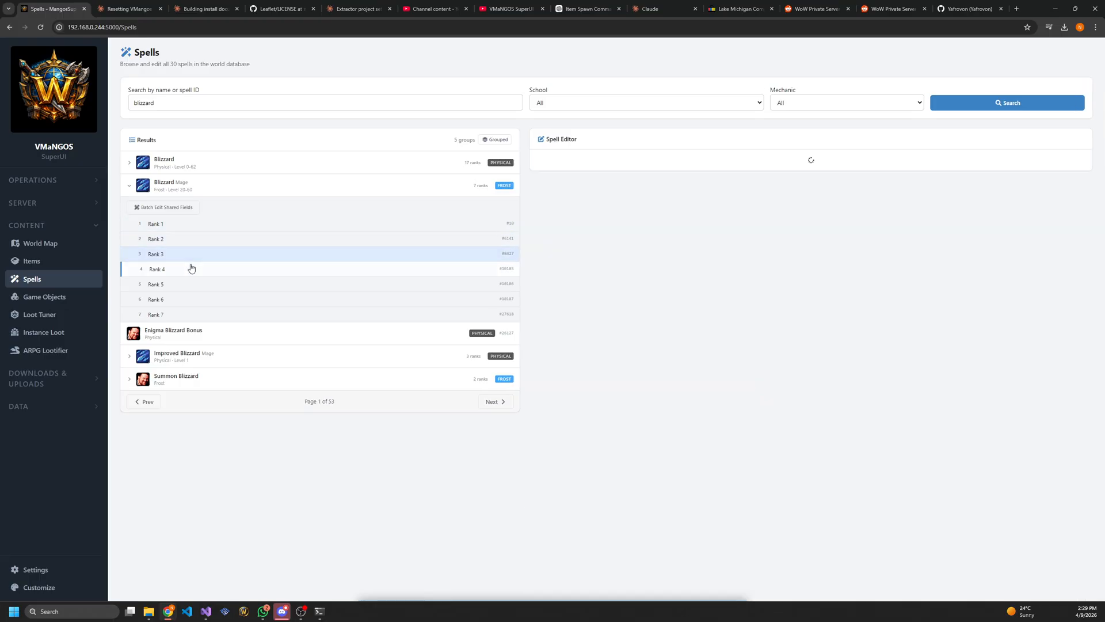
{"action": "left_click", "coordinate": [193, 268]}
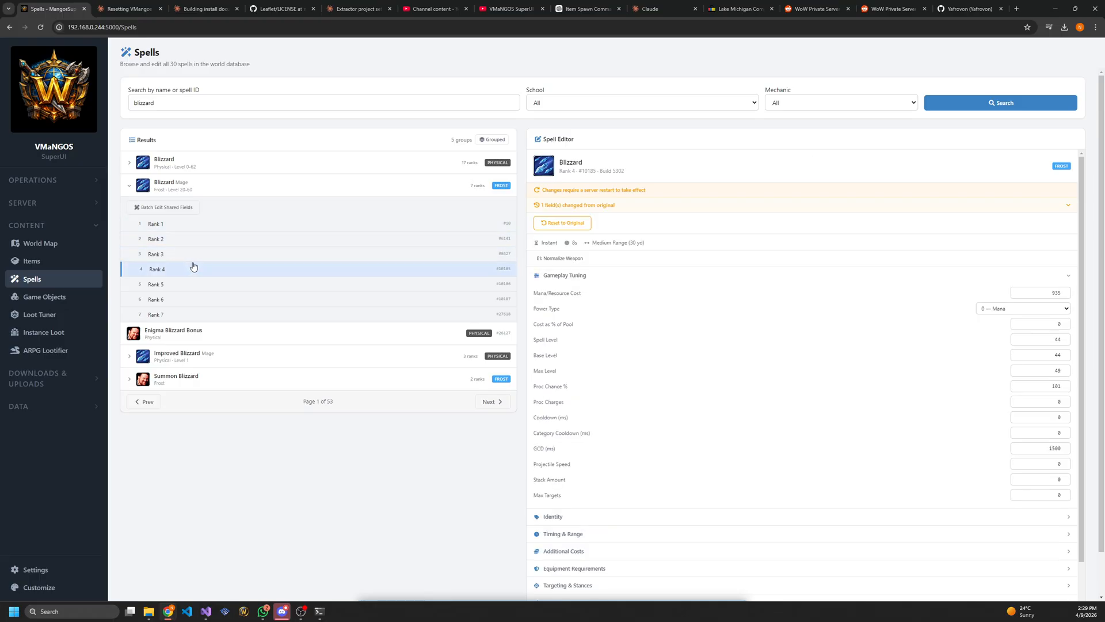
{"action": "left_click", "coordinate": [560, 226]}
{"action": "left_click", "coordinate": [603, 346]}
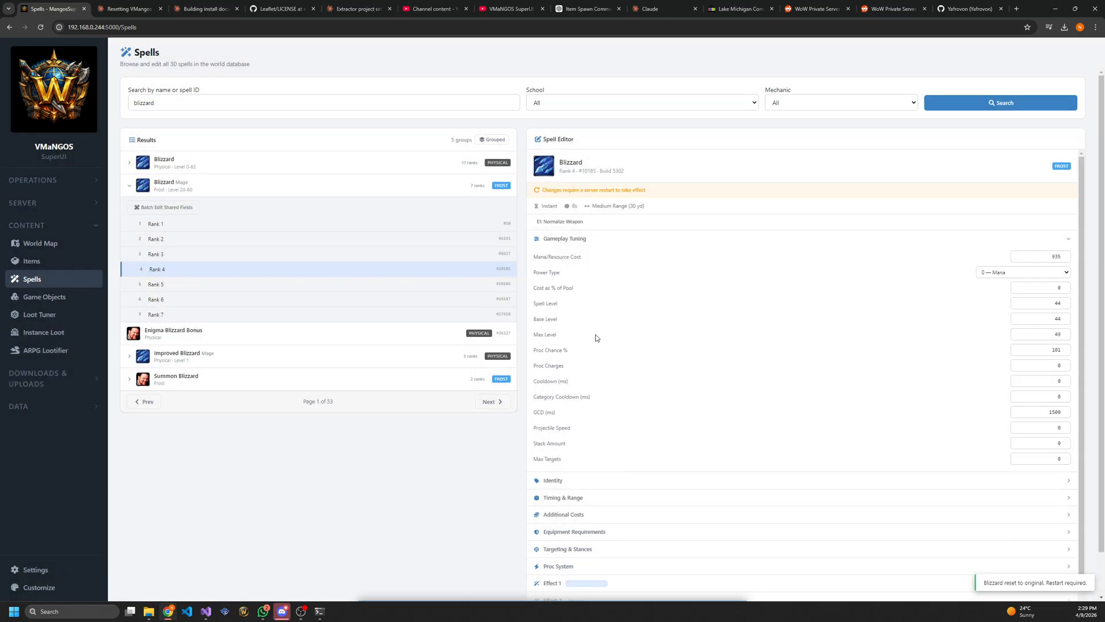
Open batch editing for the Mage's Blizzard ranks, review the per-rank values and try the shared power type 2 — Focus
{"action": "left_click", "coordinate": [155, 209]}
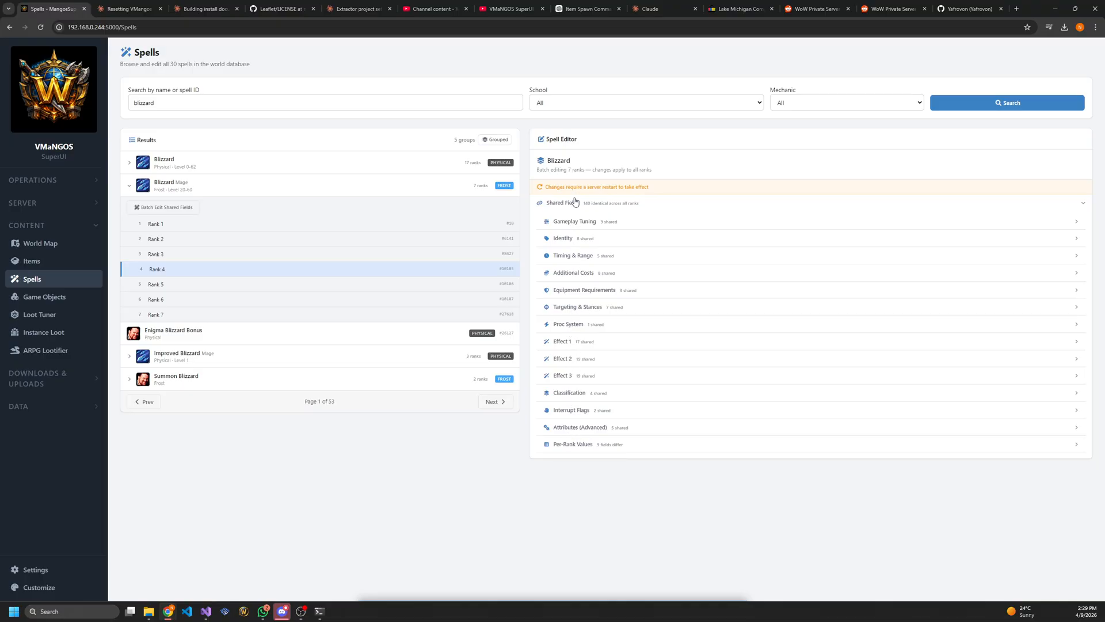
{"action": "left_click", "coordinate": [578, 445]}
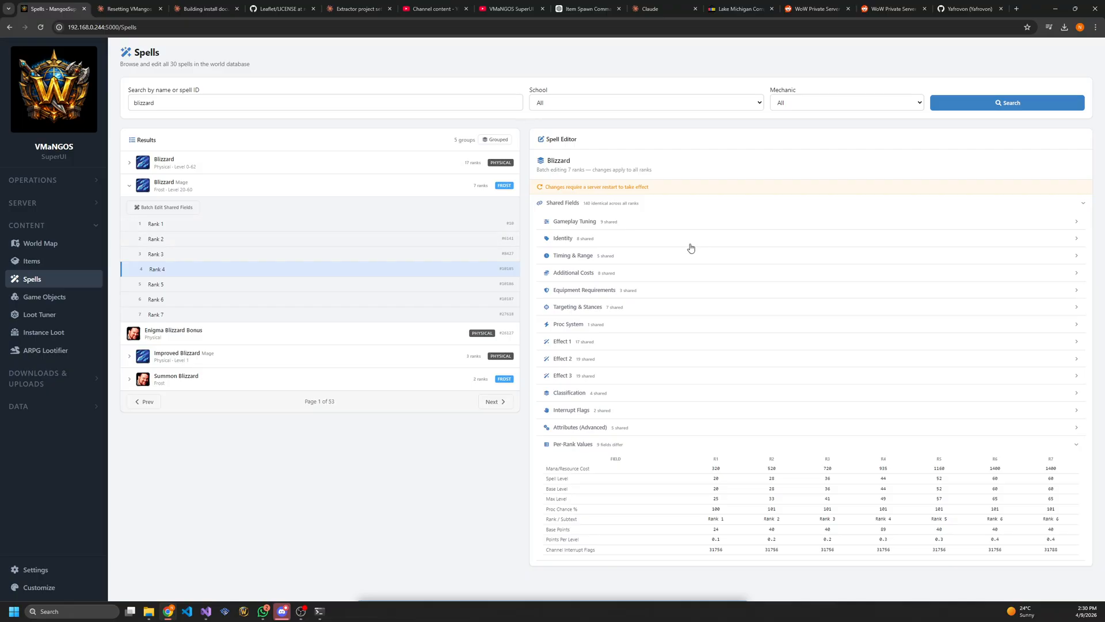
{"action": "left_click", "coordinate": [606, 226]}
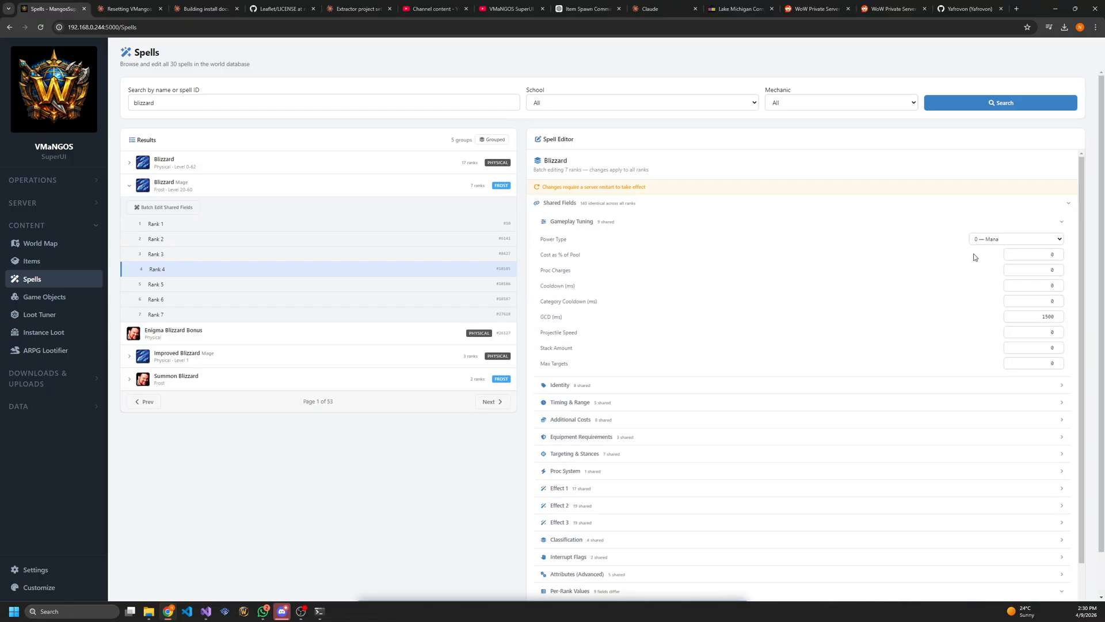
{"action": "left_click", "coordinate": [1019, 241]}
{"action": "left_click", "coordinate": [1008, 267]}
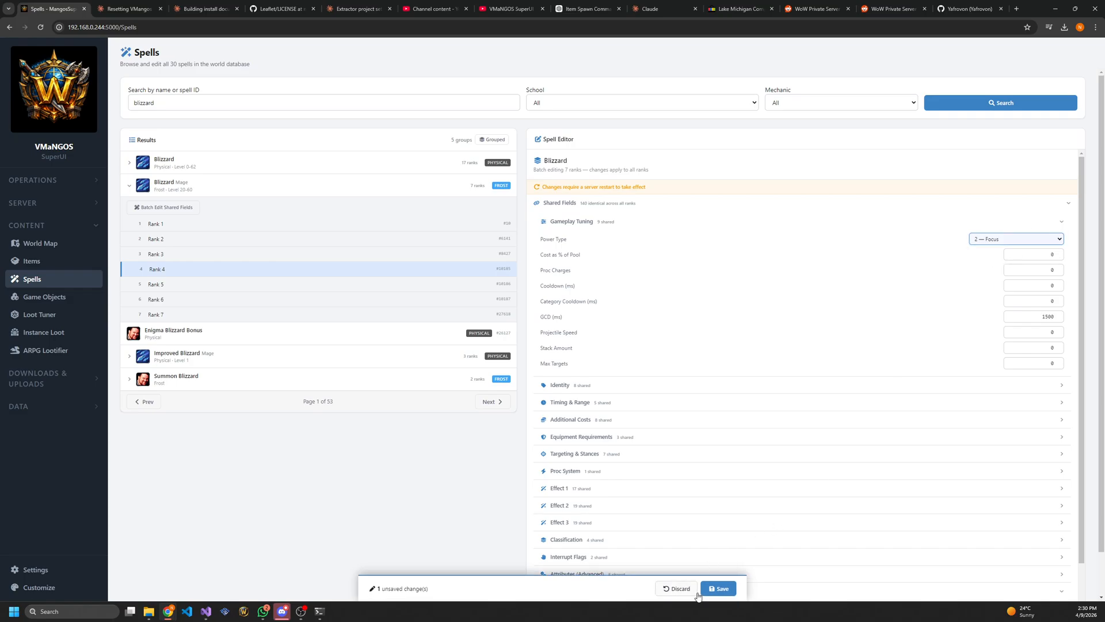
Search the game objects for "shrine" and examine the second Curing Shrine's details and 3D model
{"action": "left_click", "coordinate": [64, 298]}
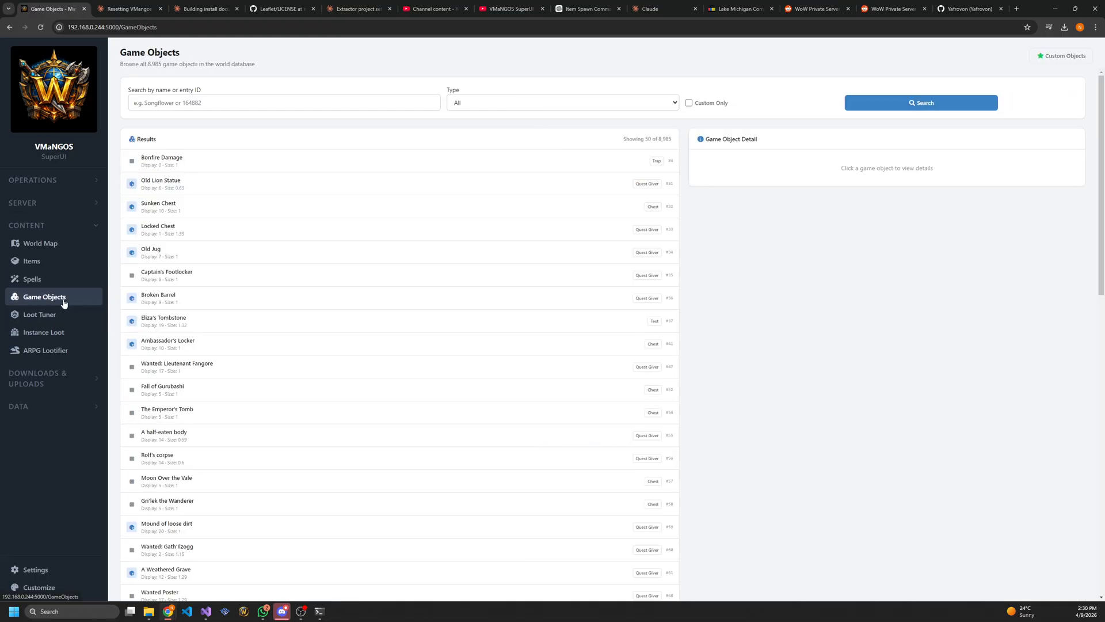
{"action": "left_click", "coordinate": [245, 104]}
{"action": "type", "text": "shrine"}
{"action": "key", "text": "Return"}
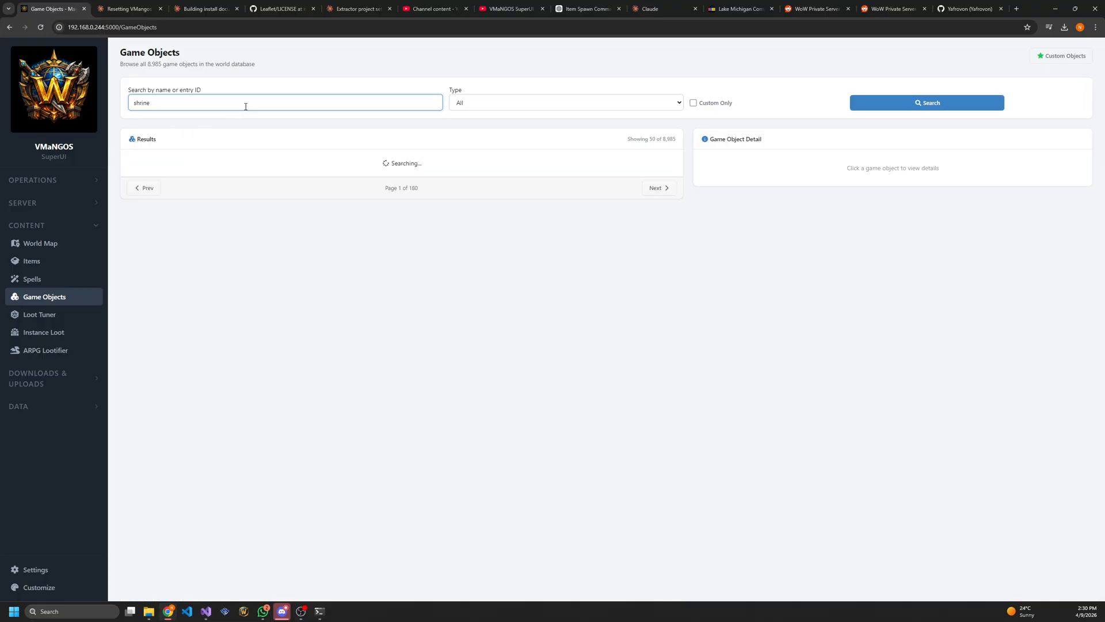
{"action": "scroll", "coordinate": [176, 258], "scroll_direction": "down", "scroll_amount": 2}
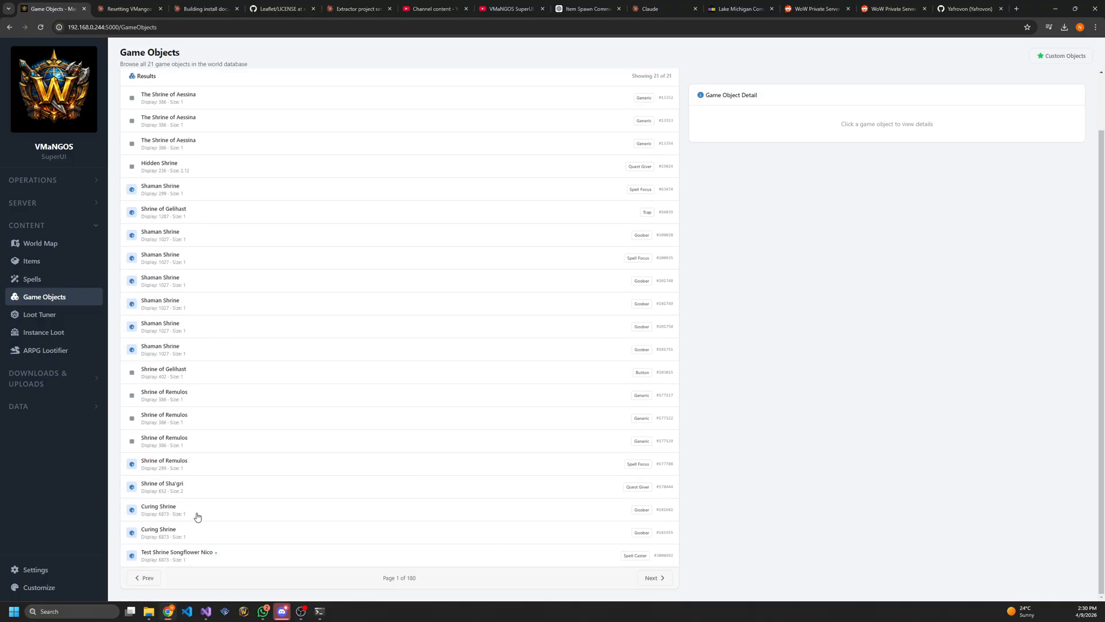
{"action": "left_click", "coordinate": [193, 536]}
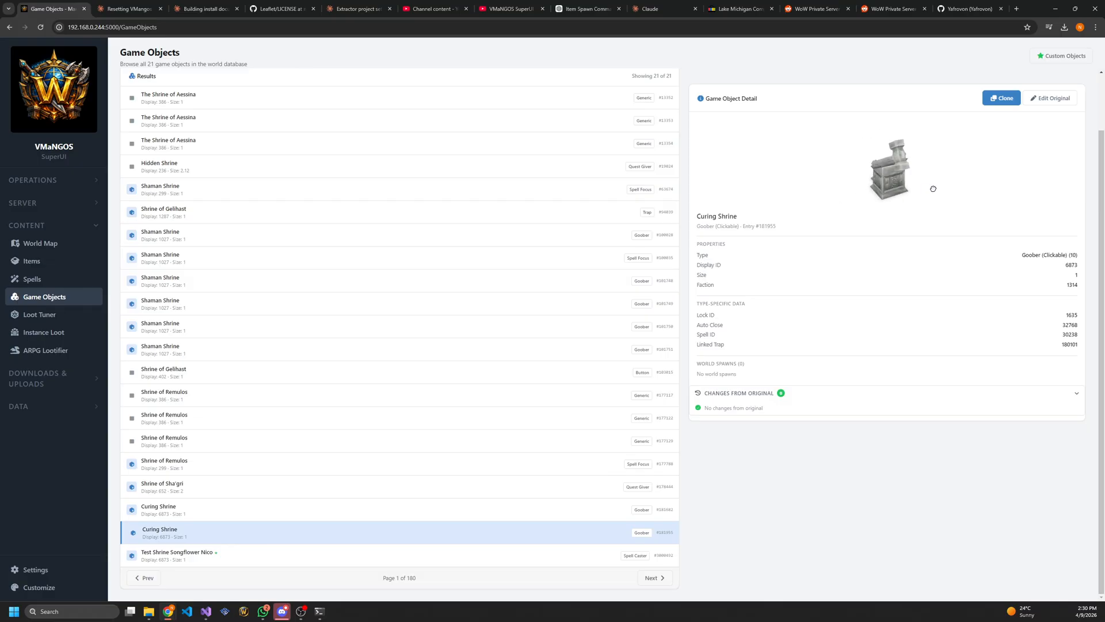
{"action": "left_click_drag", "start_coordinate": [933, 189], "coordinate": [896, 189]}
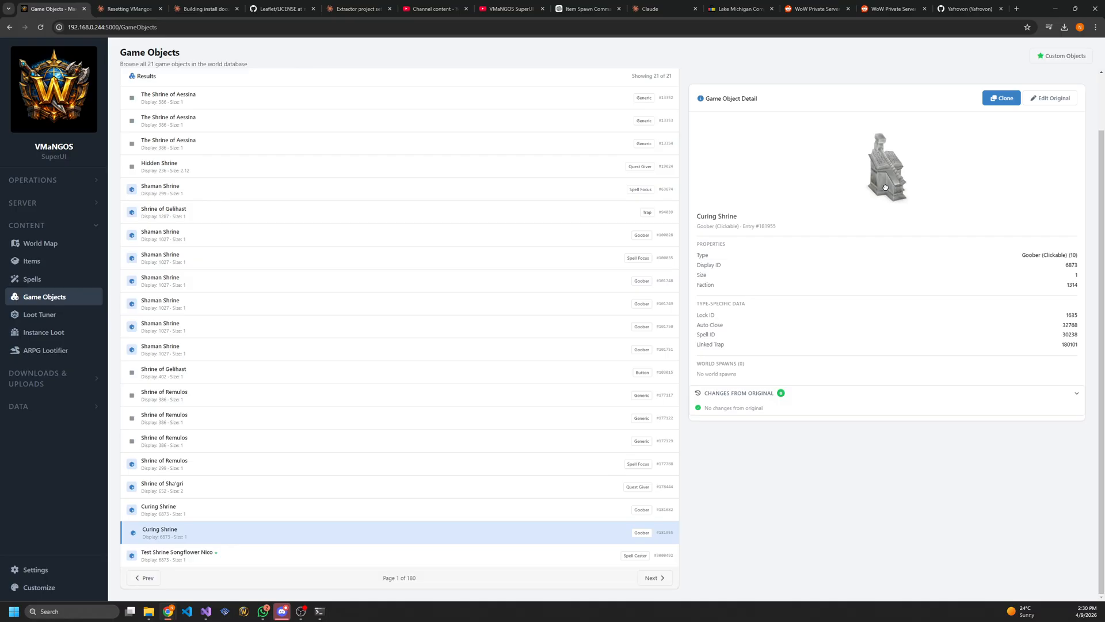
Clone the Curing Shrine, setting the clone's type to 22 — Spell Caster and its faction to 0
{"action": "left_click", "coordinate": [1001, 99]}
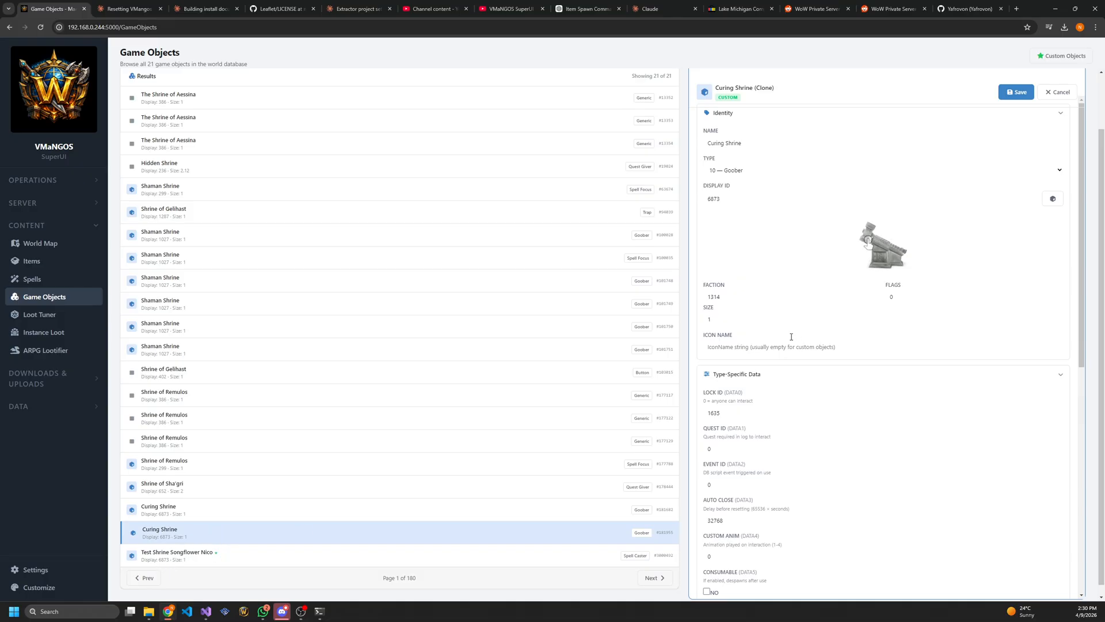
{"action": "left_click", "coordinate": [726, 171]}
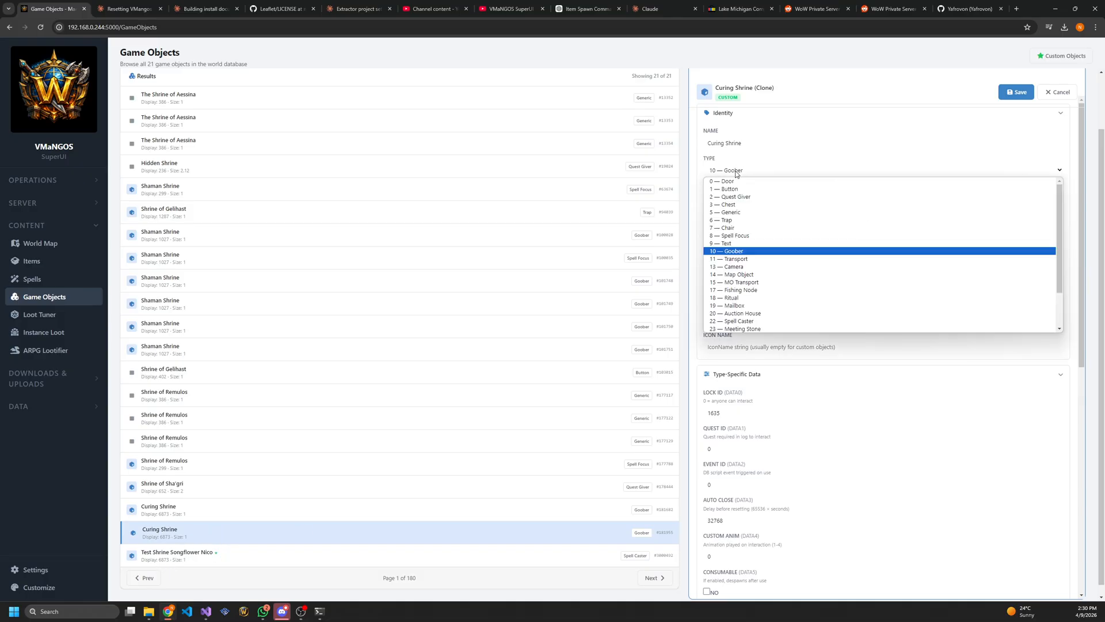
{"action": "left_click", "coordinate": [741, 322]}
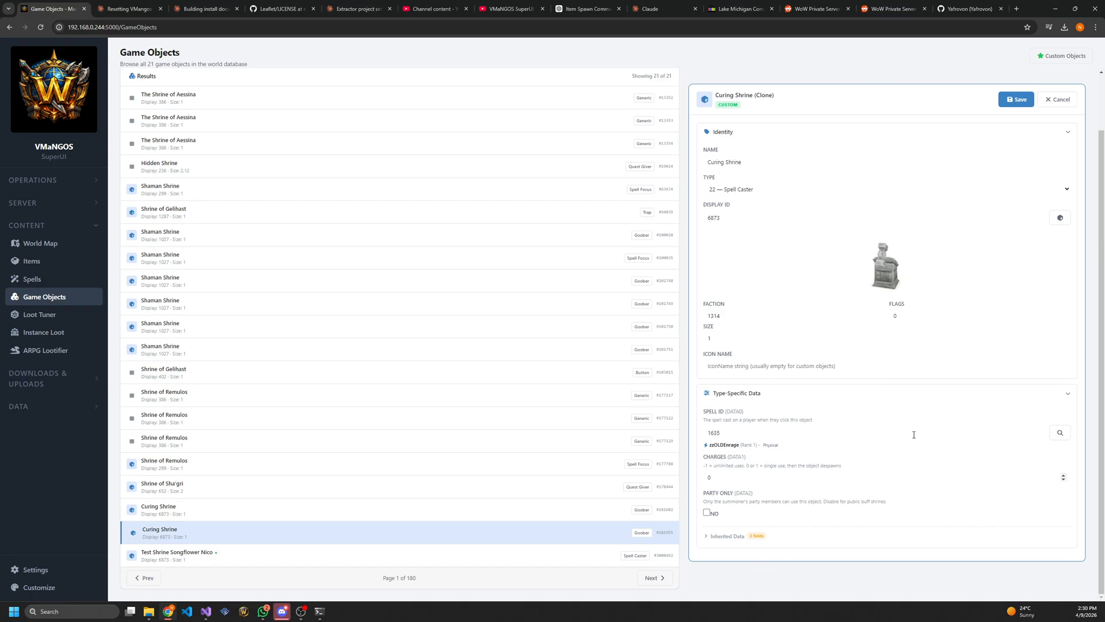
{"action": "double_click", "coordinate": [717, 316]}
{"action": "type", "text": "0"}
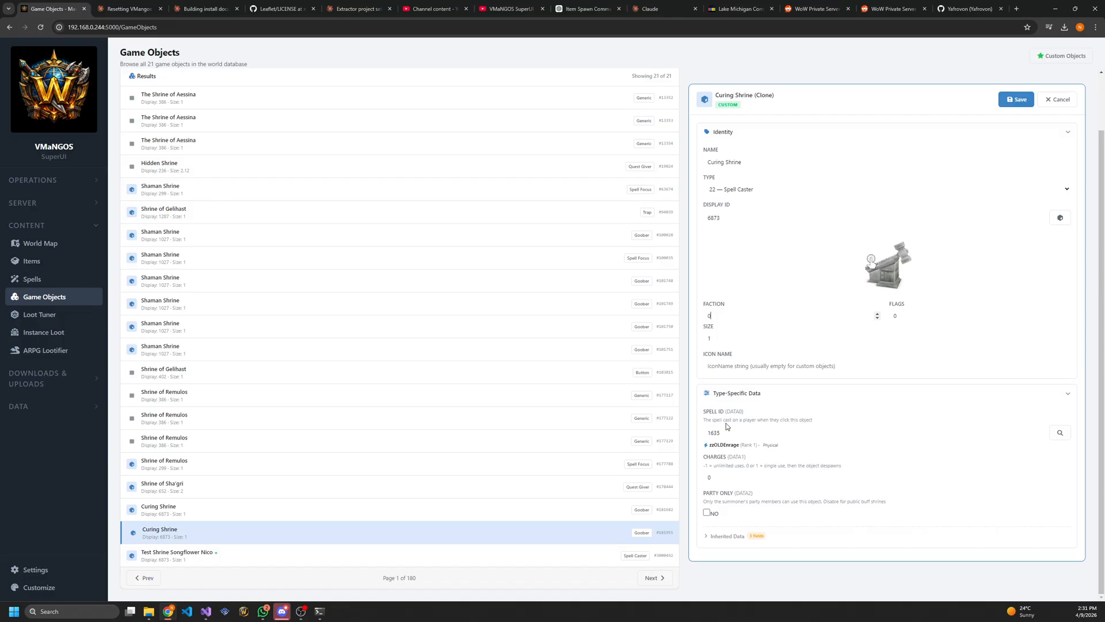
Choose Songflower Serenade as the spell cast by the cloned shrine, and cancel the clone
{"action": "left_click", "coordinate": [1060, 432]}
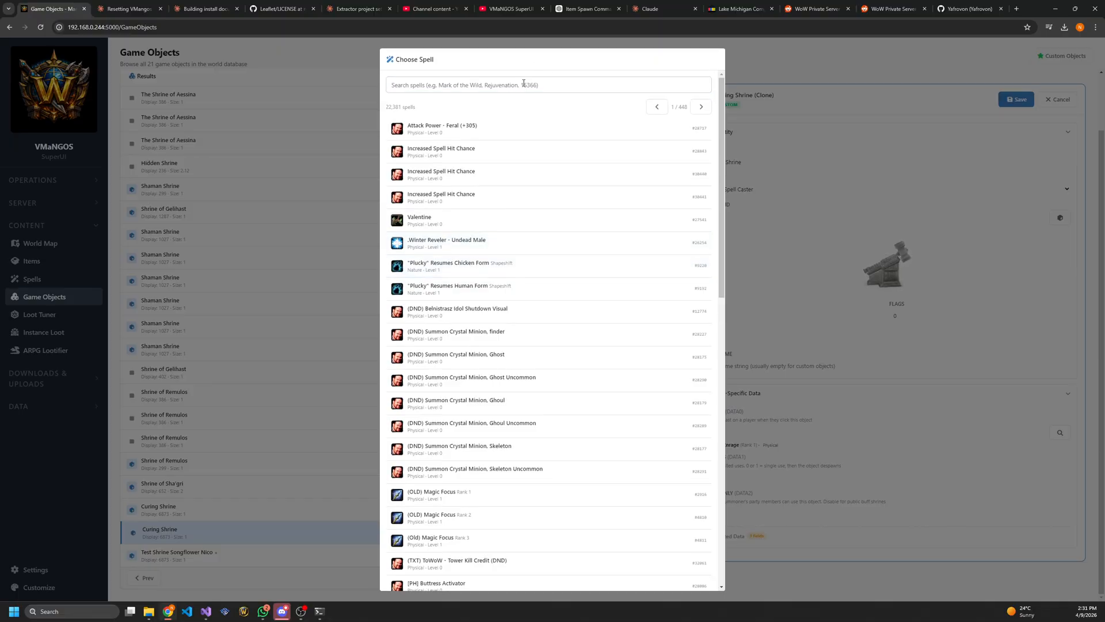
{"action": "left_click", "coordinate": [527, 82]}
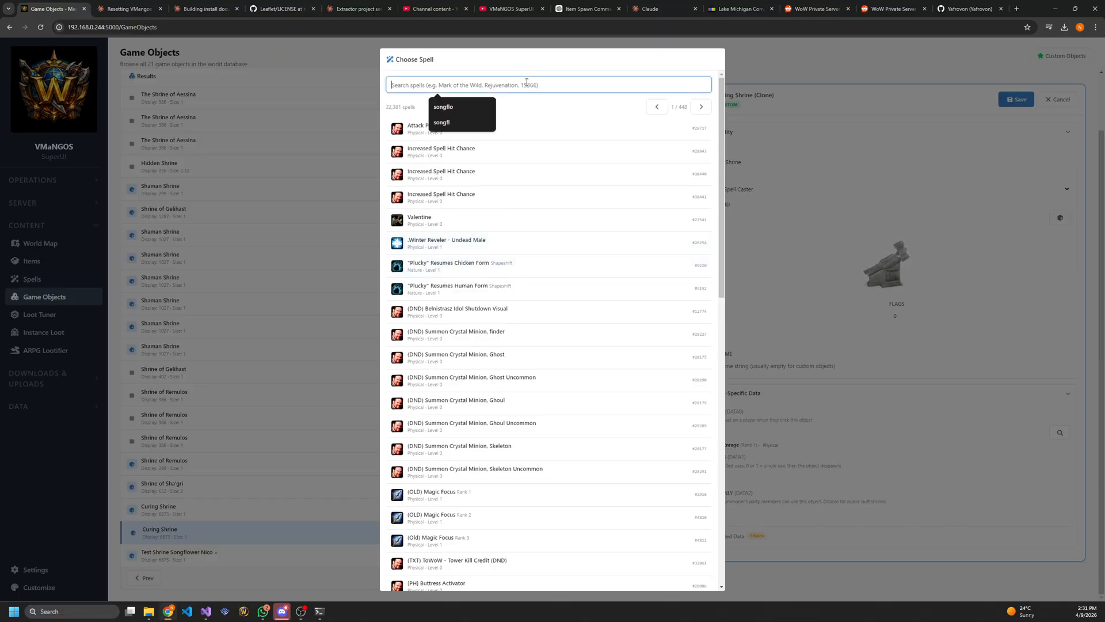
{"action": "type", "text": "songflo"}
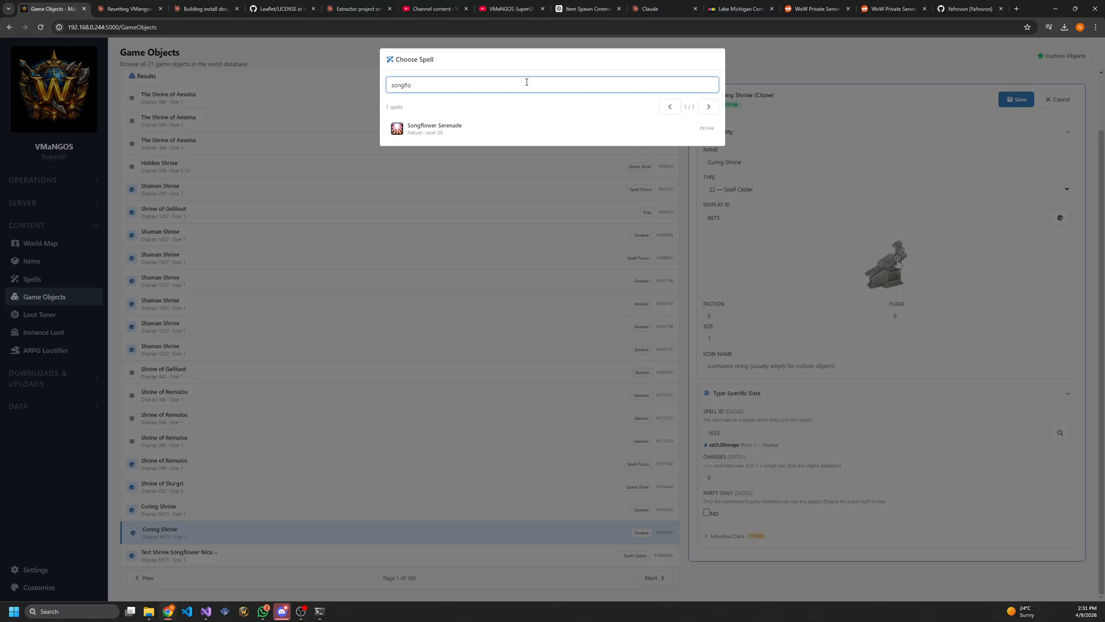
{"action": "left_click", "coordinate": [446, 130]}
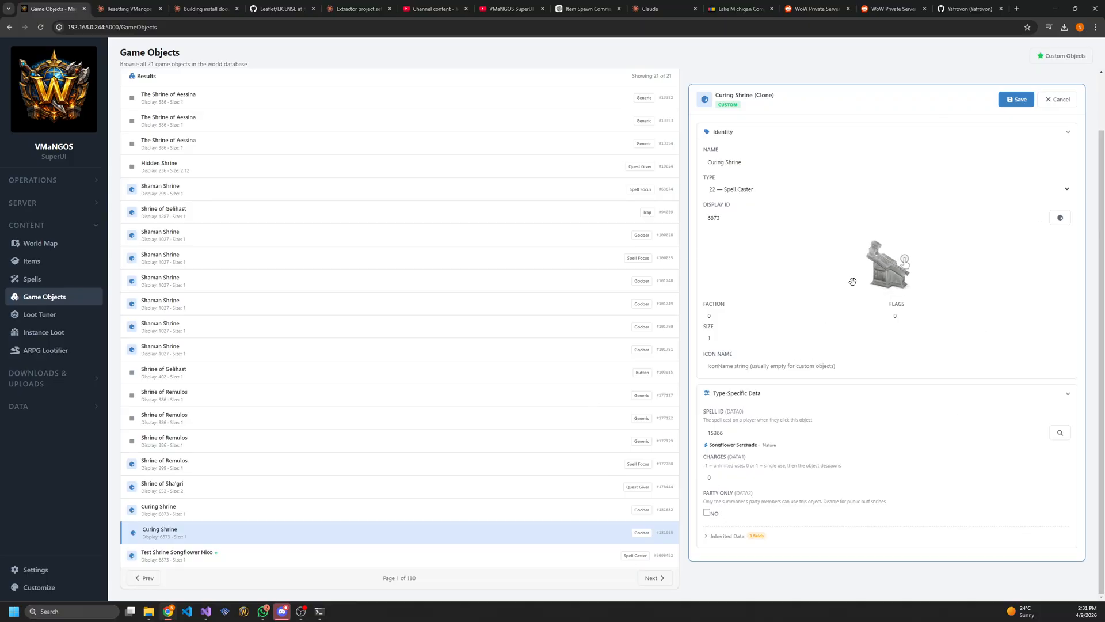
{"action": "scroll", "coordinate": [853, 280], "scroll_direction": "up", "scroll_amount": 5}
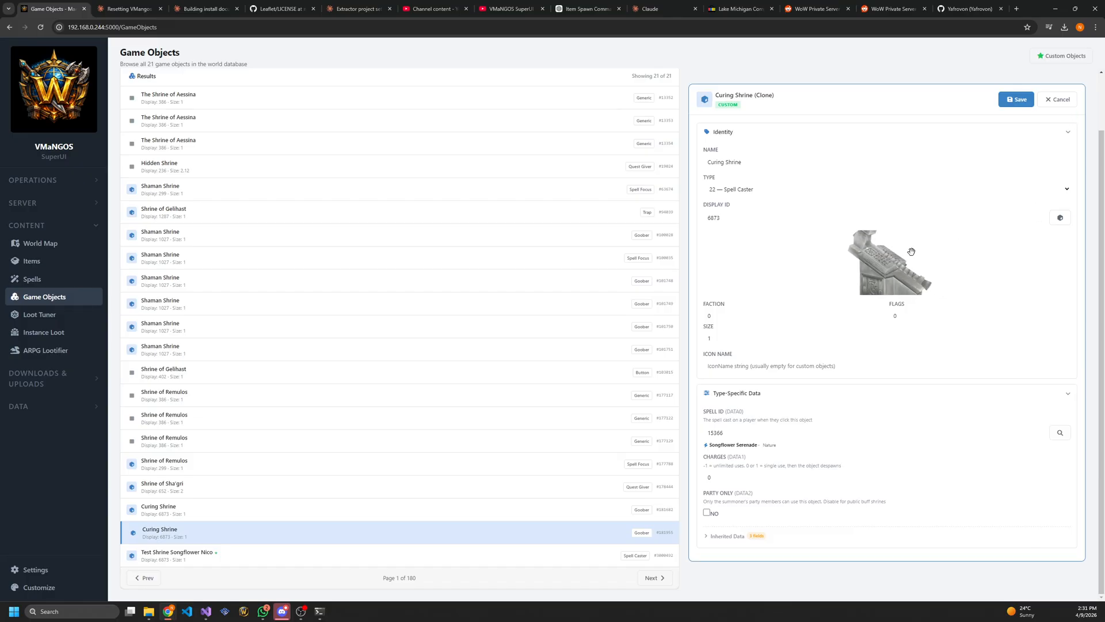
{"action": "left_click", "coordinate": [1057, 99]}
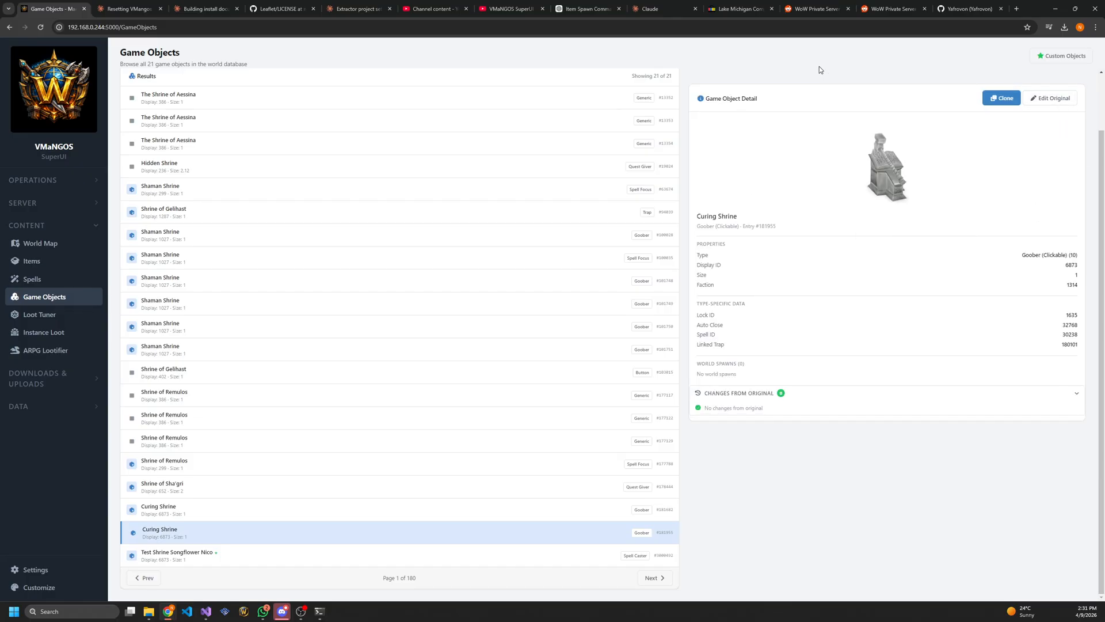